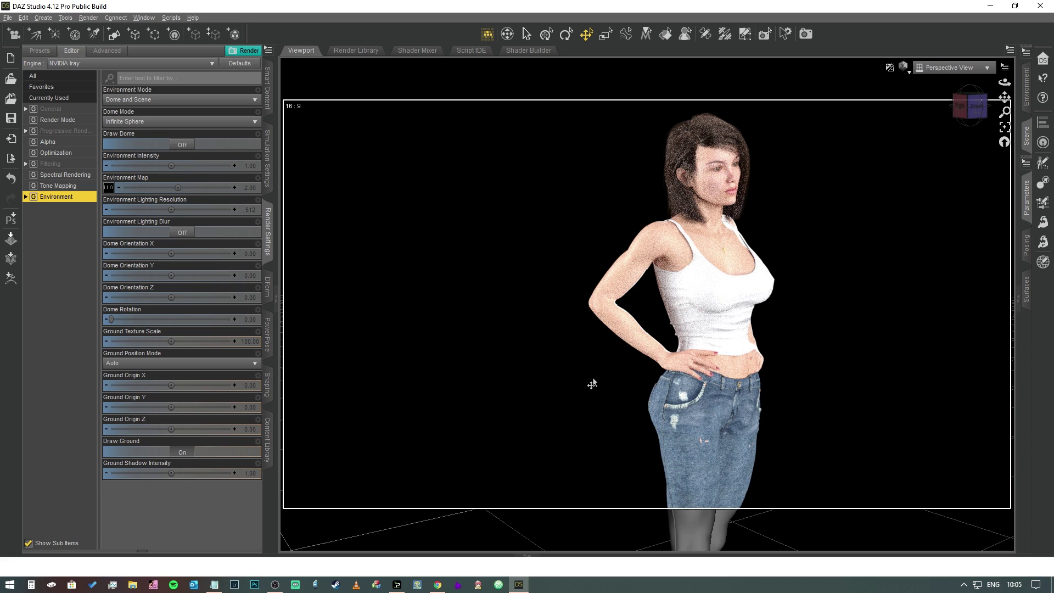
Zoom the viewport in close on the figure's torso and white tank top.
{"action": "left_click", "coordinate": [608, 322]}
{"action": "left_click", "coordinate": [570, 265]}
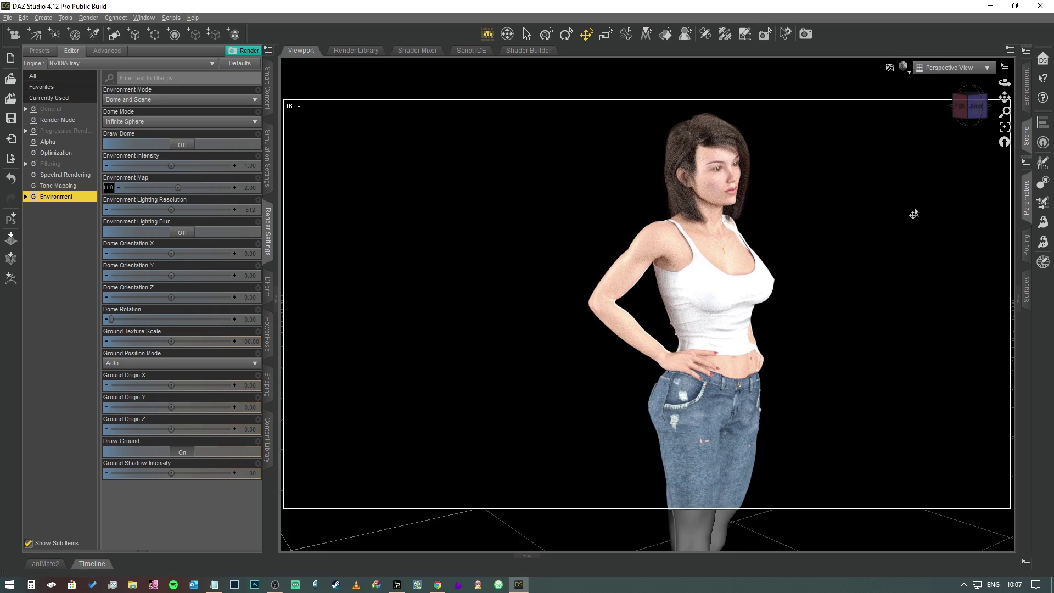
{"action": "scroll", "coordinate": [914, 214], "scroll_direction": "up", "scroll_amount": 5}
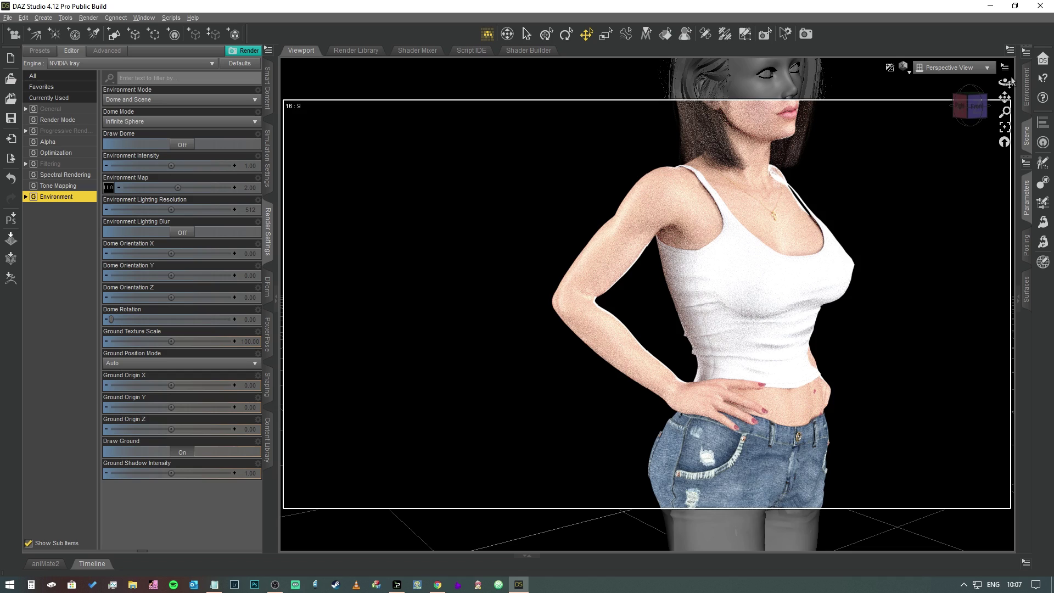
Select Camo Chic Tank (2) and add a dForce Modifier: Dynamic Surface to it.
{"action": "left_click", "coordinate": [1026, 136]}
{"action": "left_click", "coordinate": [858, 151]}
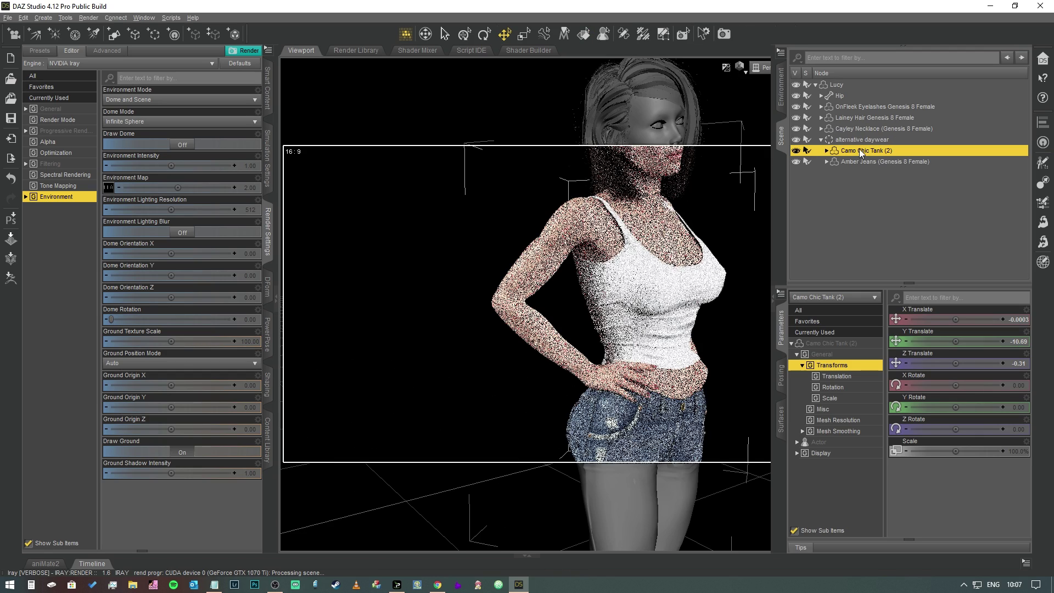
{"action": "left_click", "coordinate": [780, 137]}
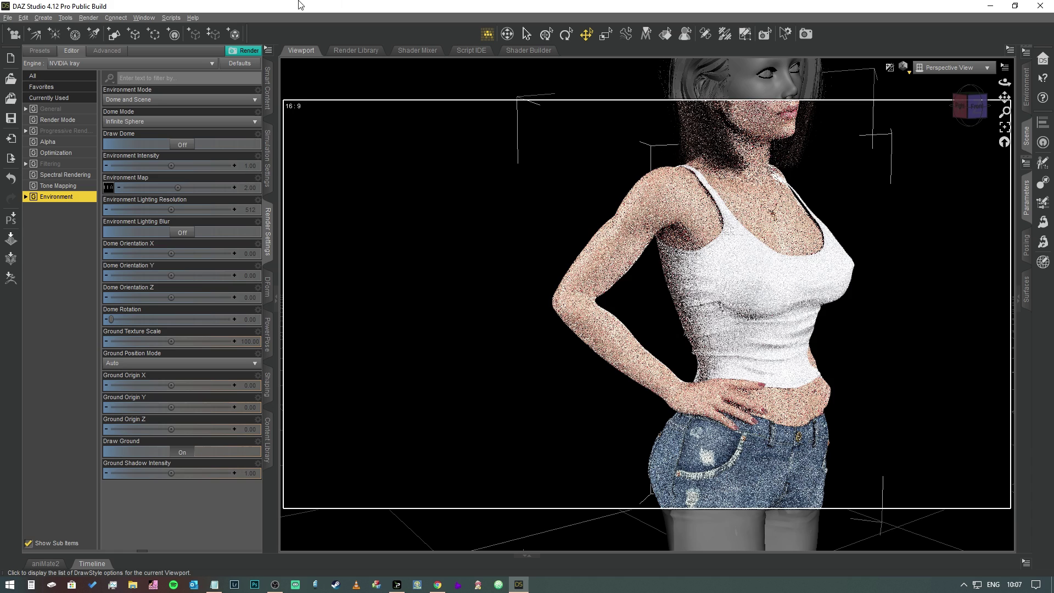
{"action": "left_click", "coordinate": [24, 18]}
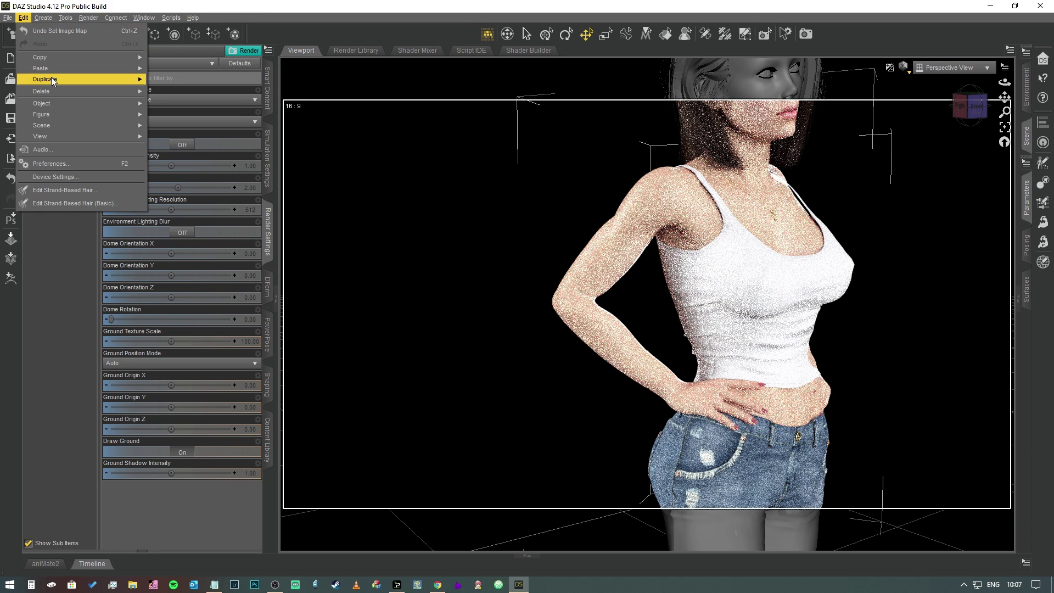
{"action": "mouse_move", "coordinate": [59, 108]}
{"action": "mouse_move", "coordinate": [205, 181]}
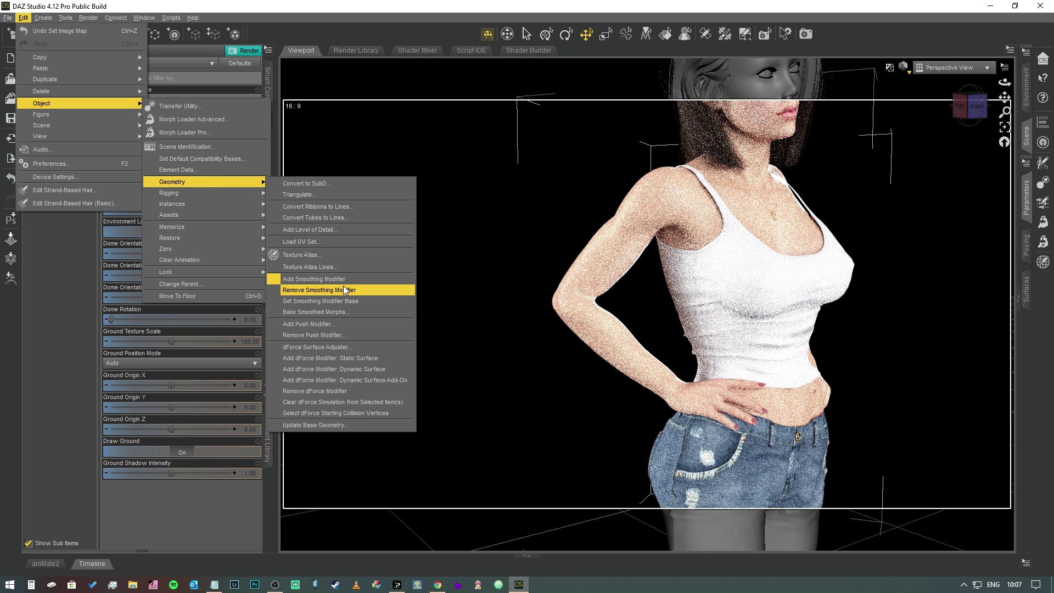
{"action": "left_click", "coordinate": [371, 370]}
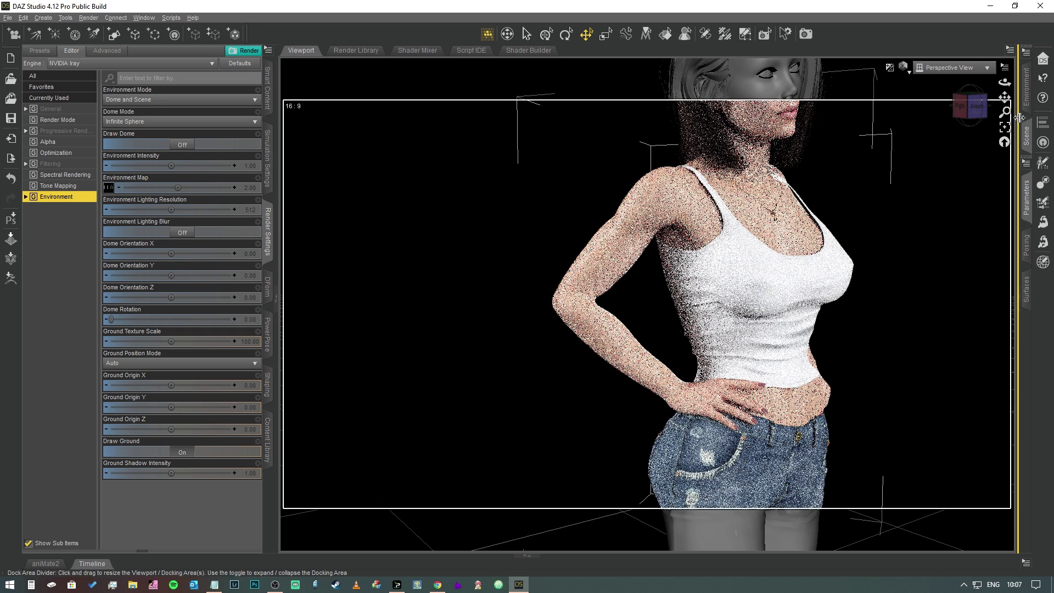
Switch the viewport to Texture Shaded, show the tank top's parameters, collapse Render Settings, and pan left.
{"action": "left_click", "coordinate": [902, 67]}
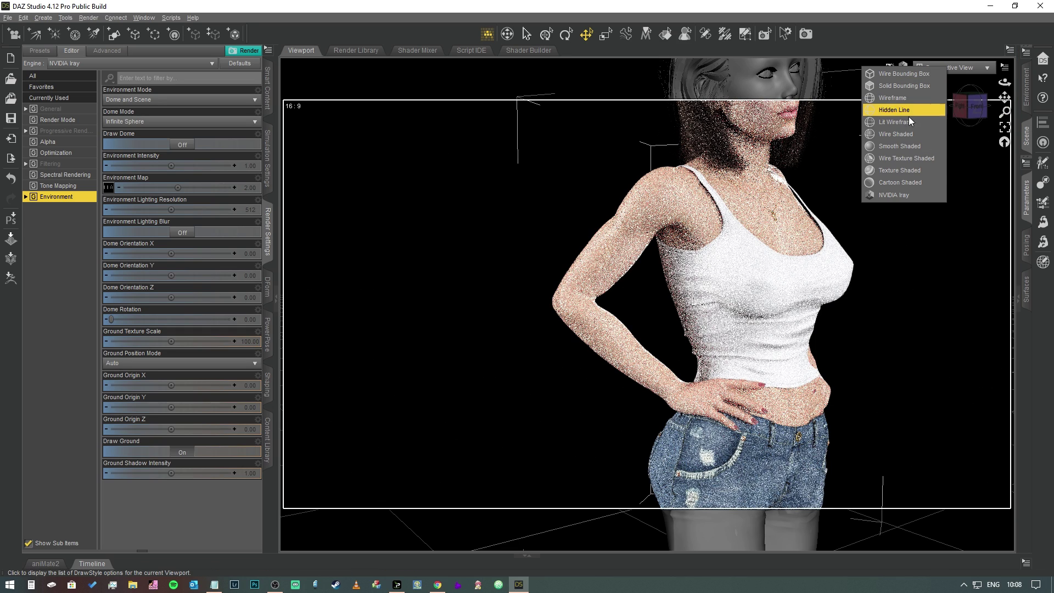
{"action": "left_click", "coordinate": [917, 169]}
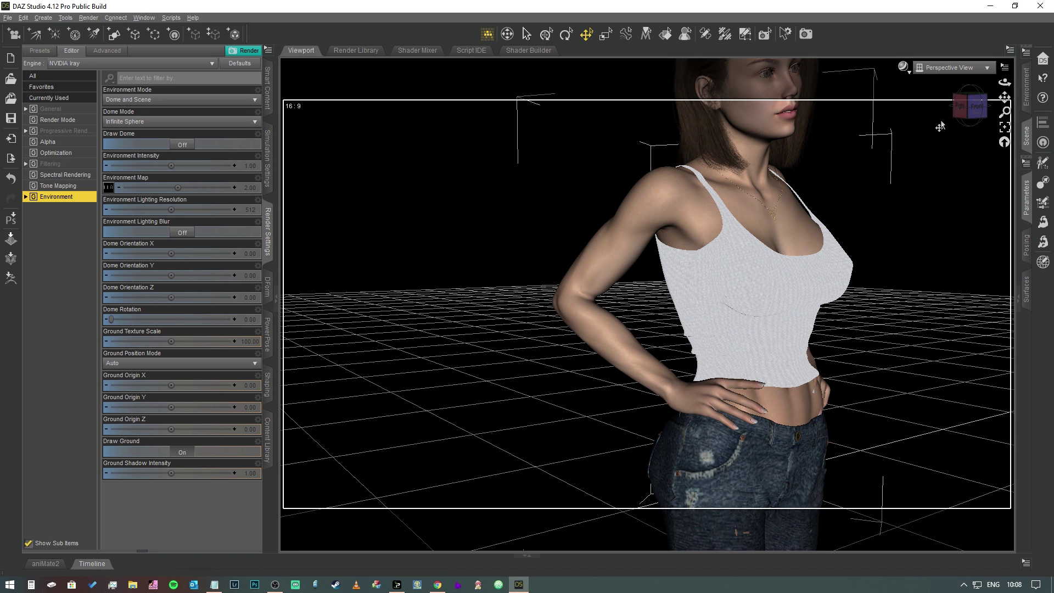
{"action": "left_click", "coordinate": [1025, 142]}
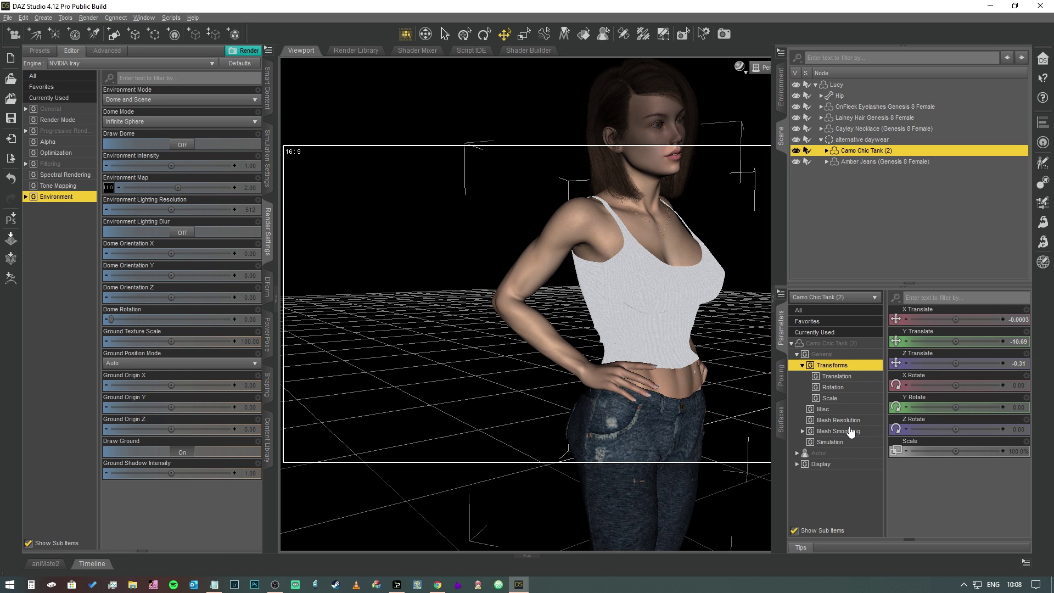
{"action": "left_click", "coordinate": [269, 235]}
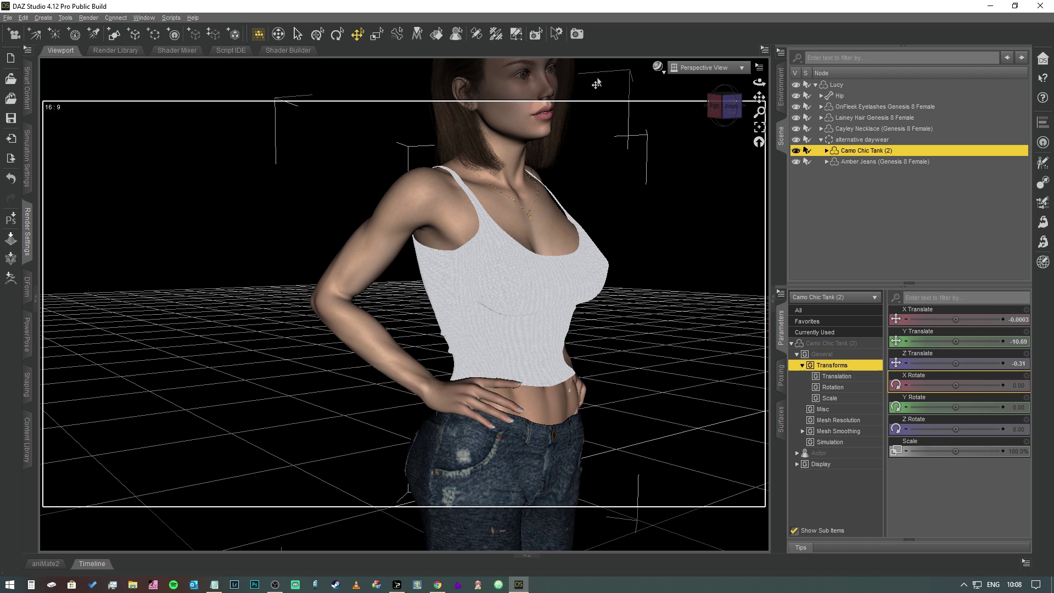
{"action": "mouse_move", "coordinate": [759, 97]}
{"action": "left_mouse_down"}
{"action": "mouse_move", "coordinate": [774, 93]}
{"action": "mouse_move", "coordinate": [759, 96]}
{"action": "left_mouse_up"}
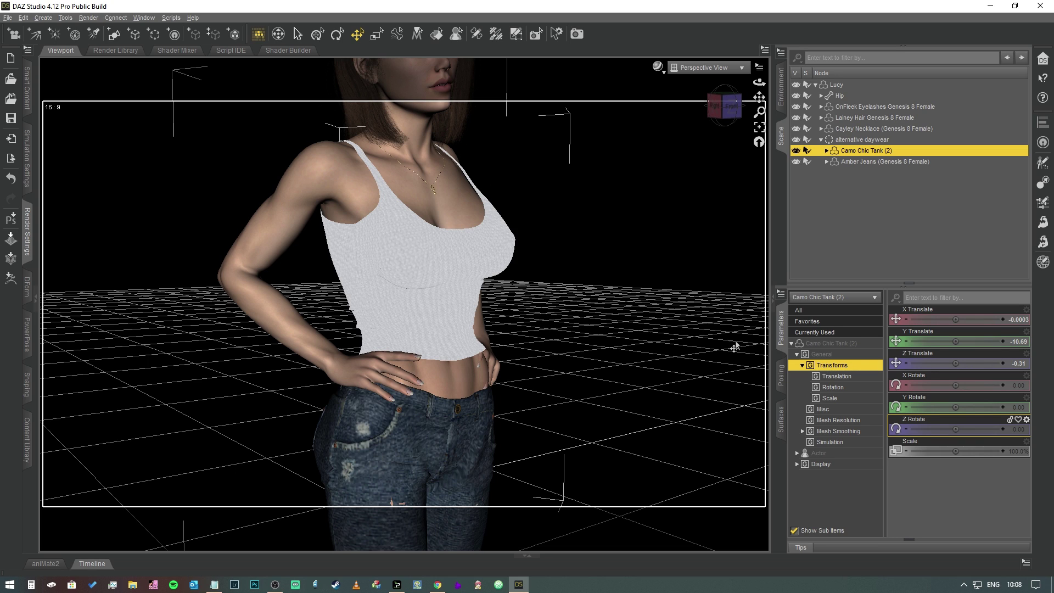
Set the tank top's View SubD Level to 2 and turn Enable Smoothing off.
{"action": "left_click", "coordinate": [856, 420]}
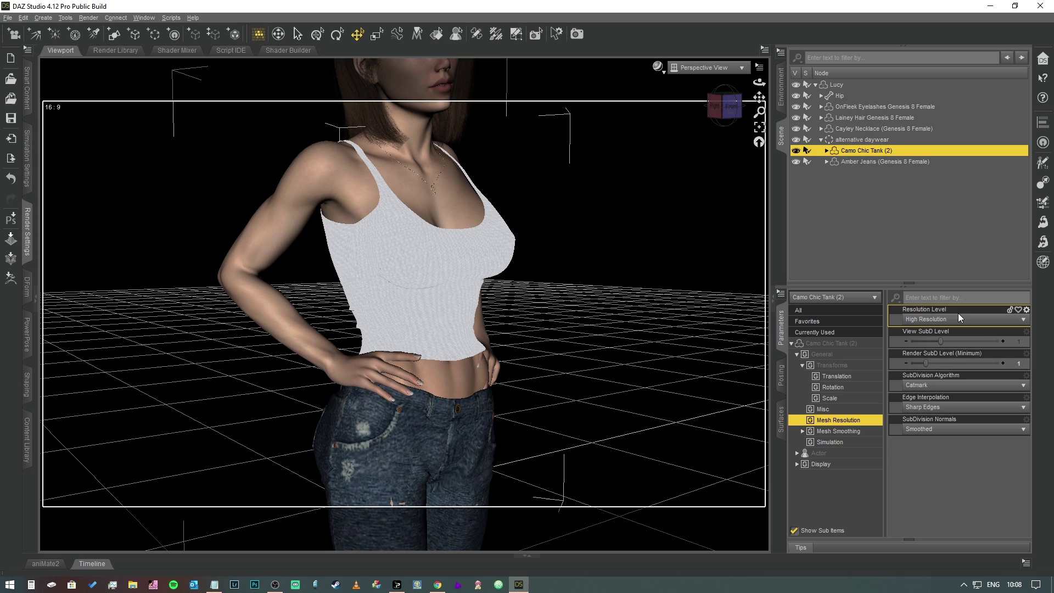
{"action": "left_click", "coordinate": [1018, 341]}
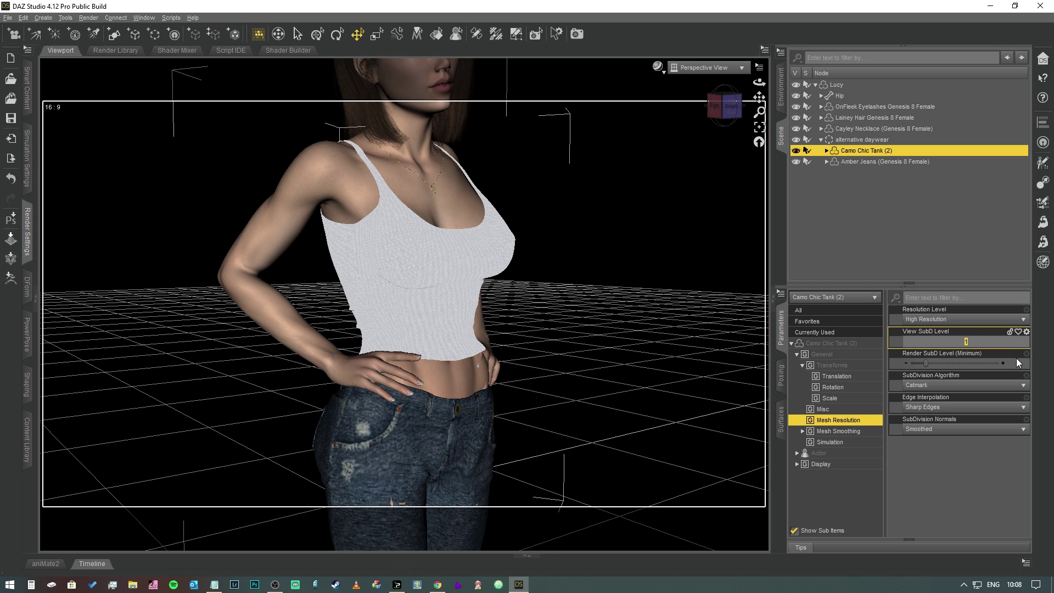
{"action": "type", "text": "2"}
{"action": "key", "text": "Return"}
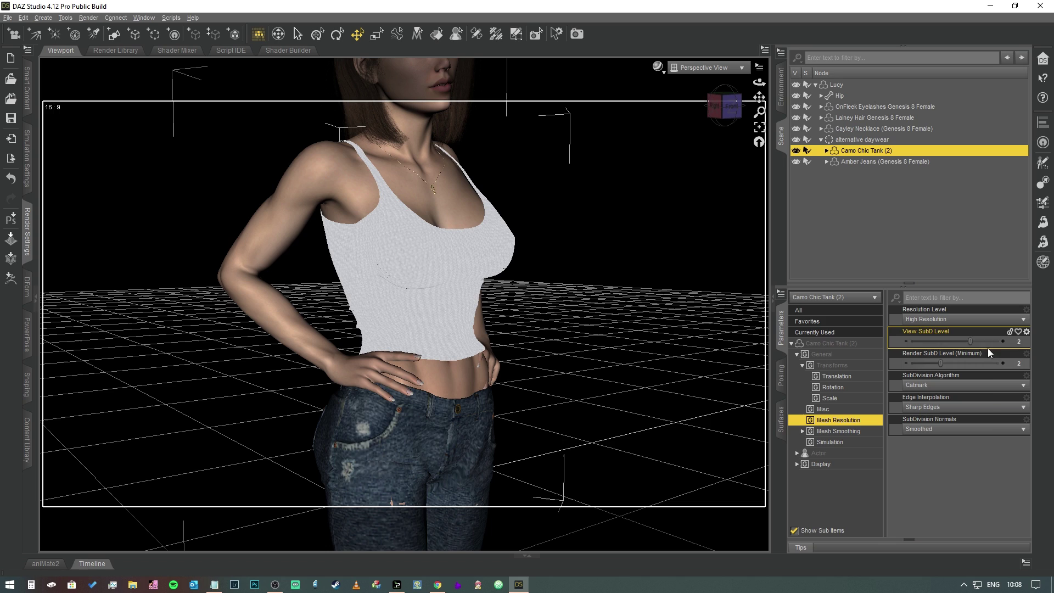
{"action": "left_click", "coordinate": [849, 432]}
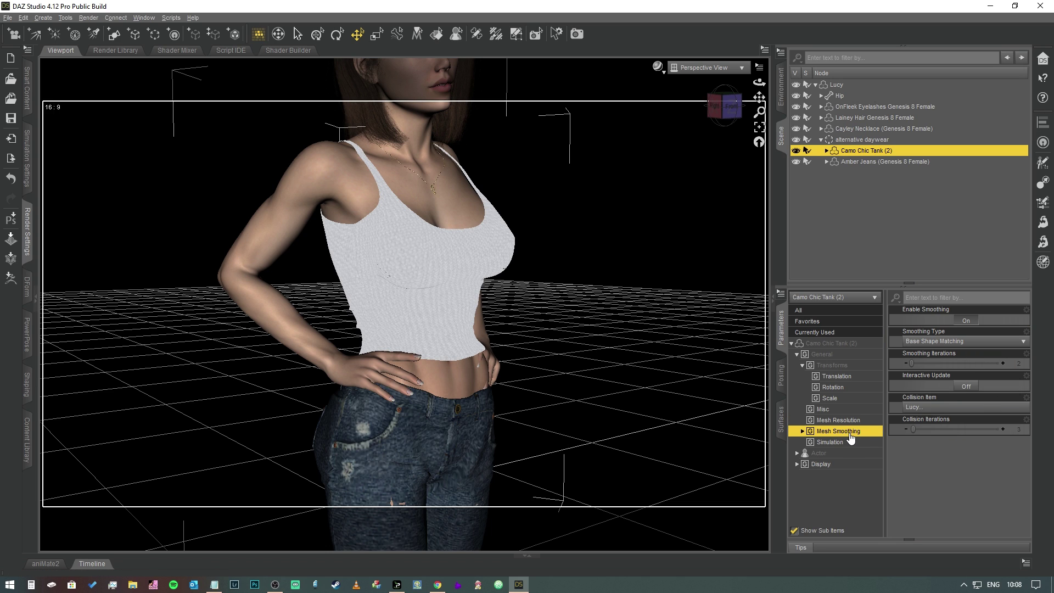
{"action": "left_click", "coordinate": [966, 319]}
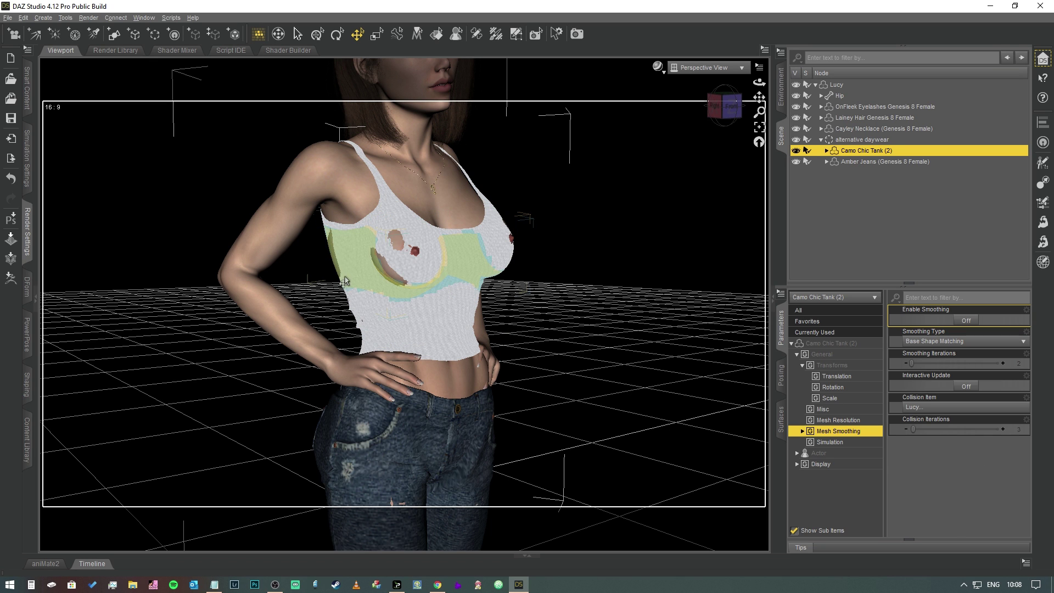
Orbit to the figure's side and review the tank top's Actor adjustment morphs, all at 0.0%.
{"action": "mouse_move", "coordinate": [723, 107]}
{"action": "left_mouse_down"}
{"action": "mouse_move", "coordinate": [692, 110]}
{"action": "mouse_move", "coordinate": [714, 108]}
{"action": "left_mouse_up"}
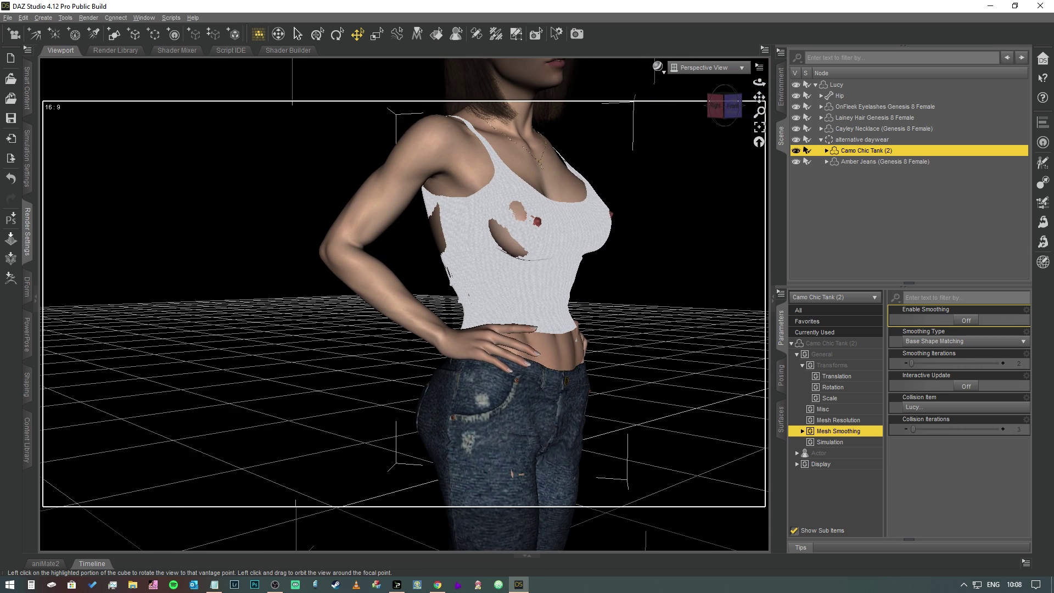
{"action": "left_click", "coordinate": [832, 453]}
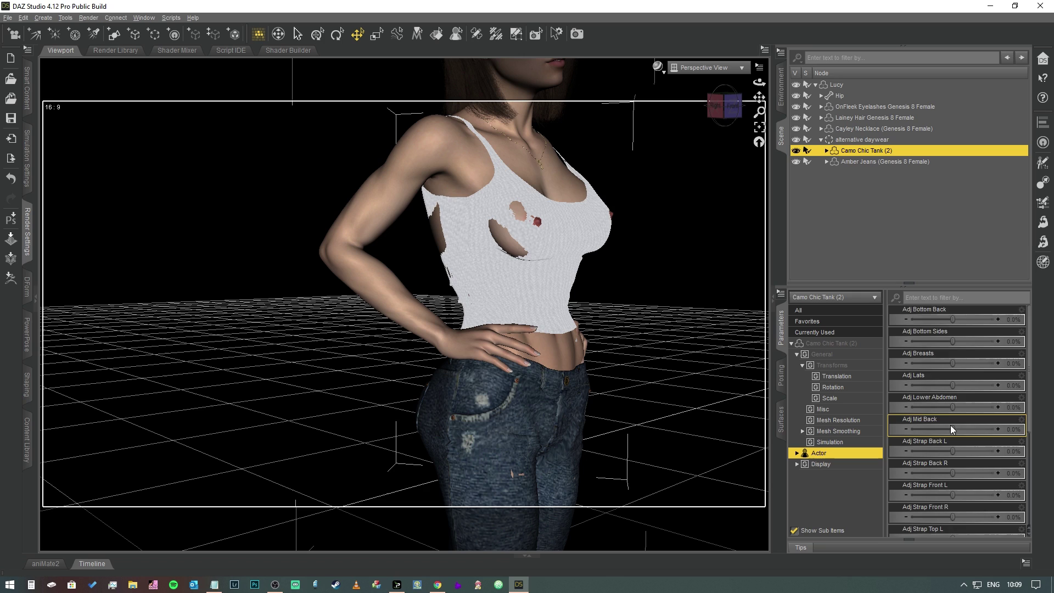
{"action": "scroll", "coordinate": [953, 428], "scroll_direction": "down", "scroll_amount": 3}
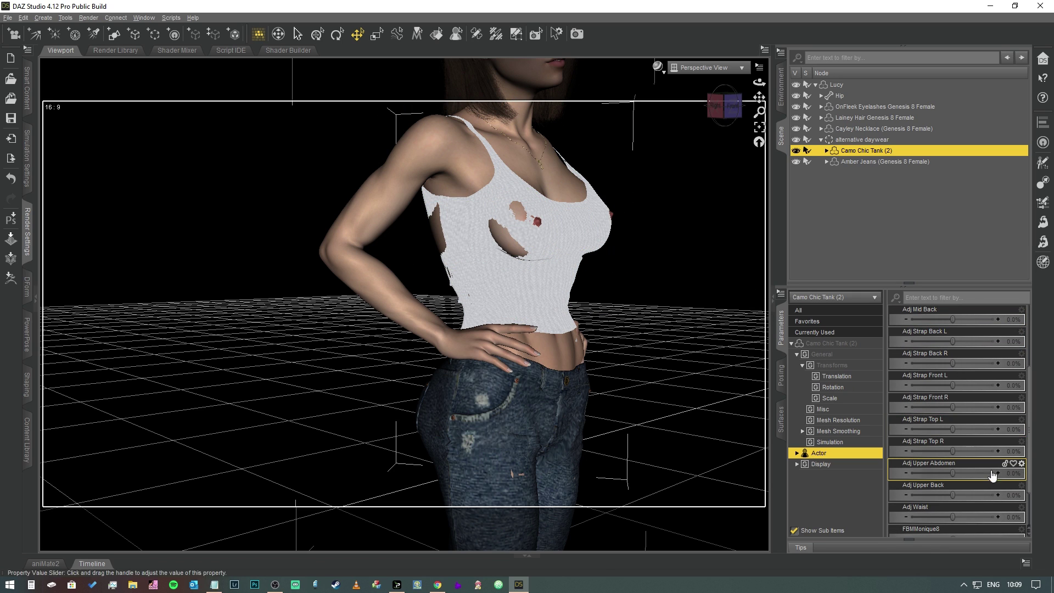
{"action": "scroll", "coordinate": [968, 466], "scroll_direction": "down", "scroll_amount": 3}
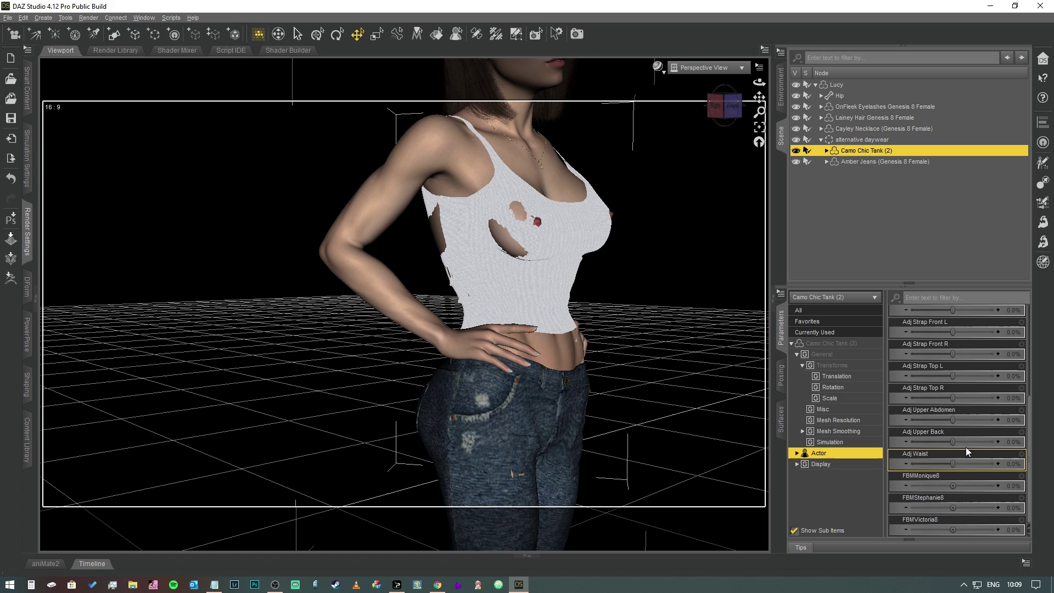
{"action": "scroll", "coordinate": [970, 418], "scroll_direction": "up", "scroll_amount": 9}
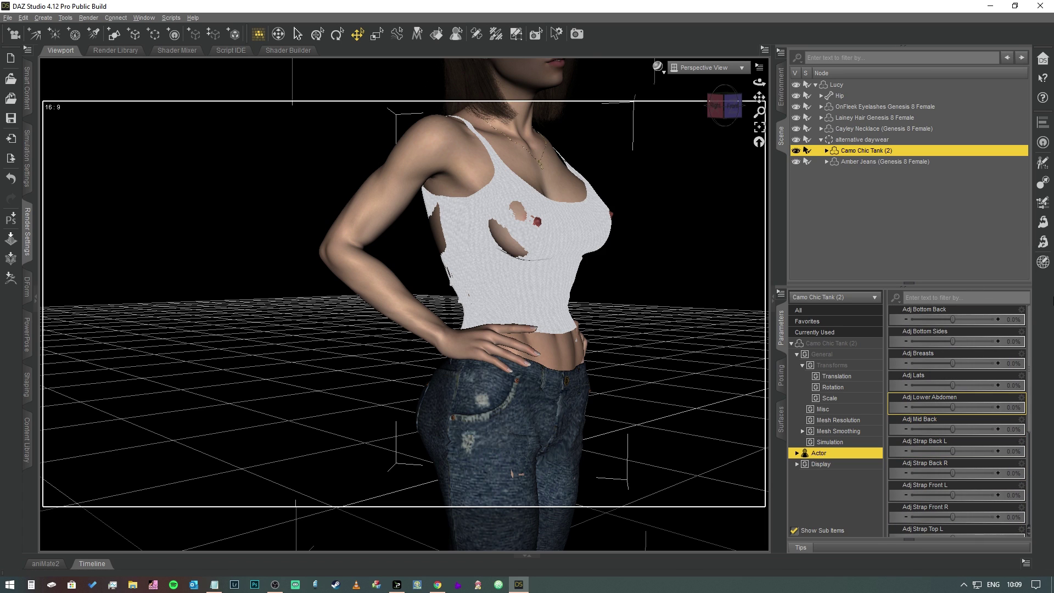
Try enlarging the tank top's scale, then reset it to 100%.
{"action": "left_click", "coordinate": [835, 344]}
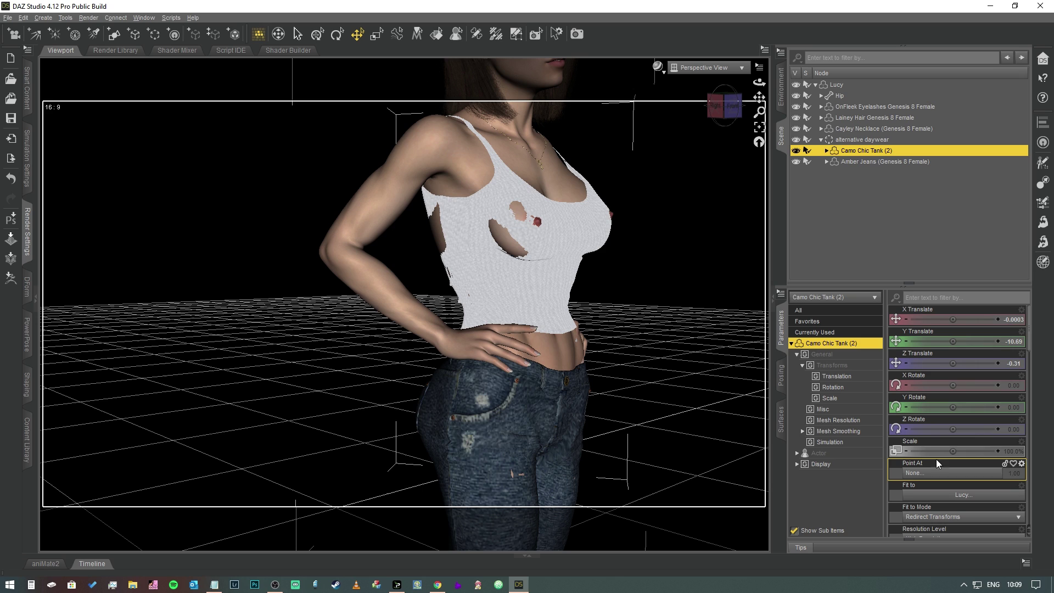
{"action": "left_click_drag", "start_coordinate": [927, 451], "coordinate": [948, 451]}
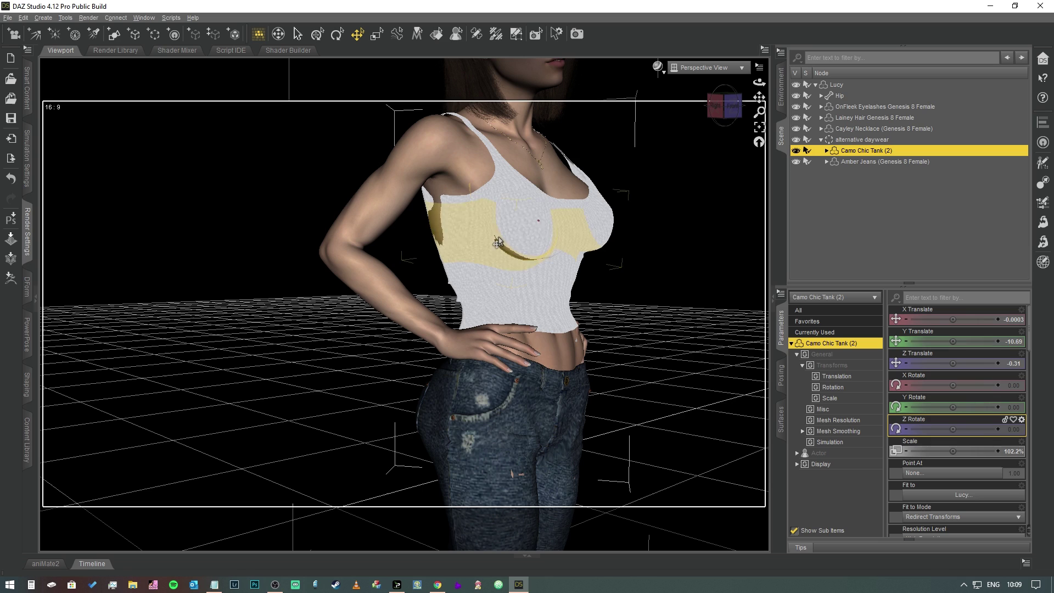
{"action": "left_click", "coordinate": [1013, 451]}
{"action": "type", "text": "100"}
{"action": "key", "text": "Return"}
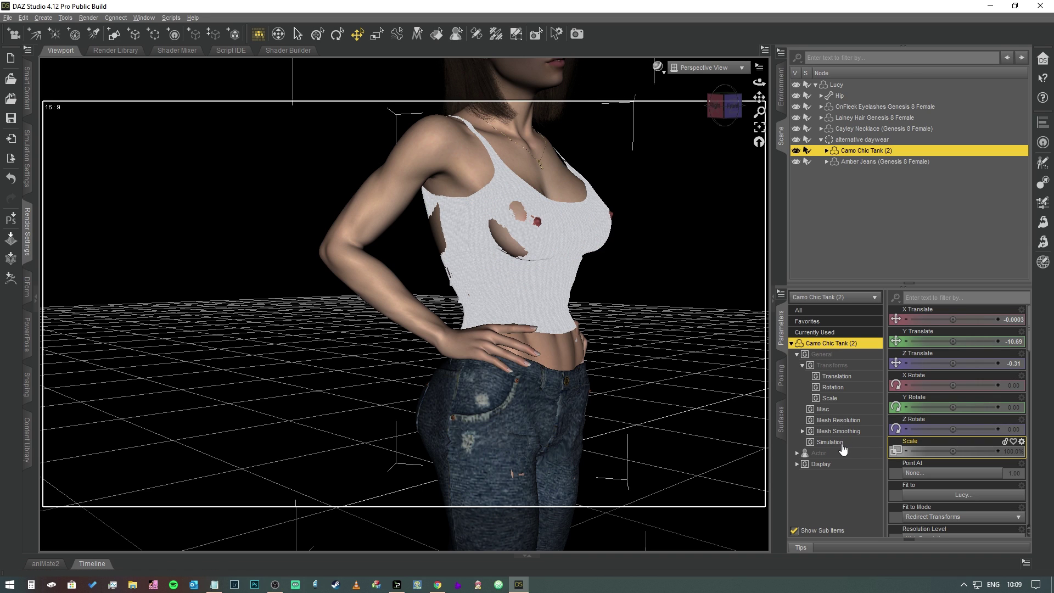
Raise Adj Breasts to 56.9% and Adj Lats to 43.8%, then check the fit from a three-quarter view.
{"action": "left_click", "coordinate": [820, 454]}
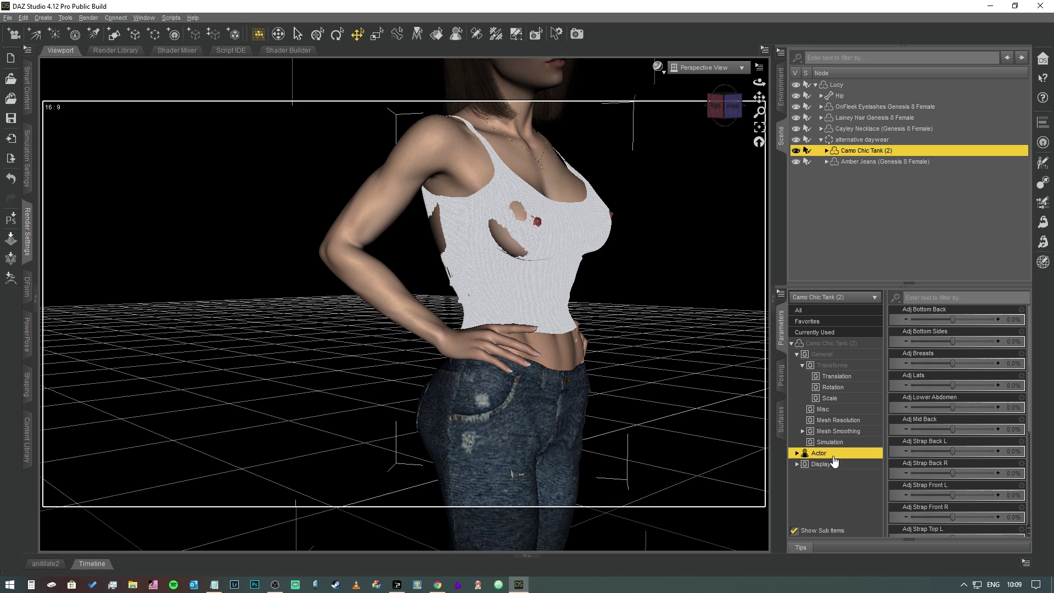
{"action": "left_click_drag", "start_coordinate": [952, 363], "coordinate": [976, 362]}
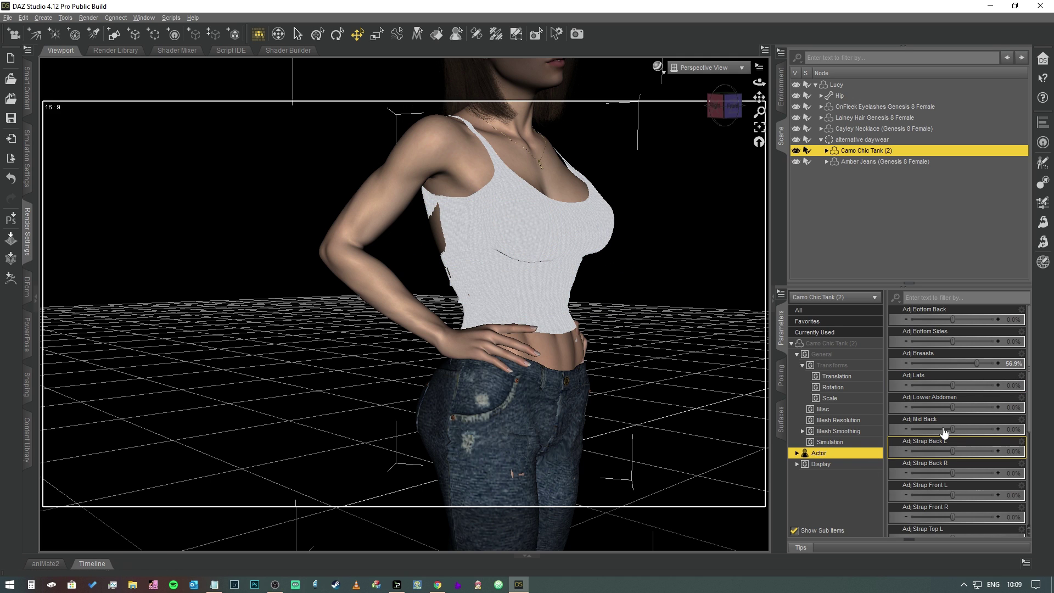
{"action": "scroll", "coordinate": [958, 437], "scroll_direction": "down", "scroll_amount": 5}
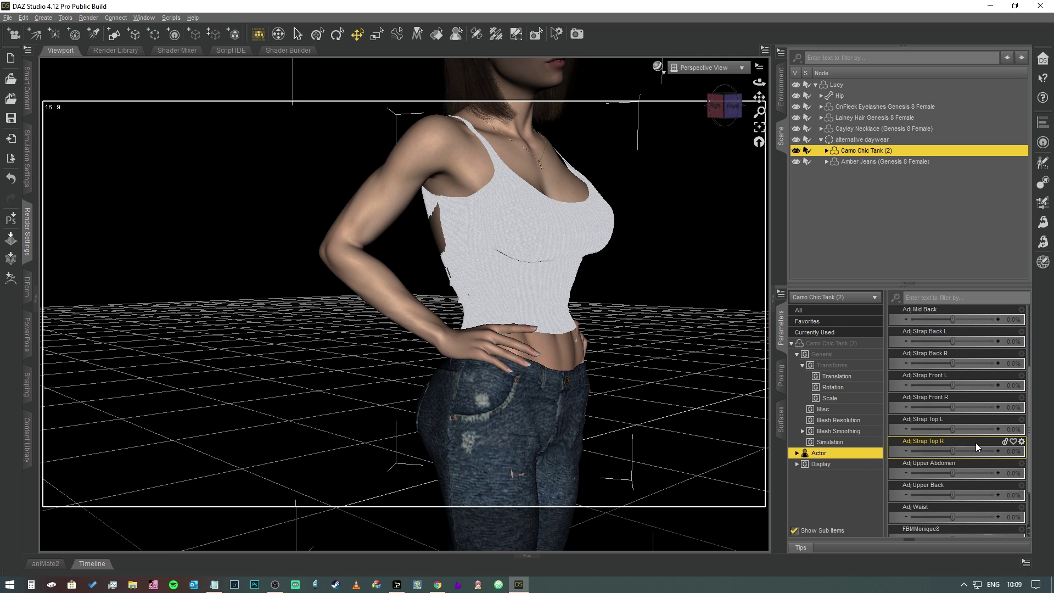
{"action": "scroll", "coordinate": [983, 443], "scroll_direction": "up", "scroll_amount": 5}
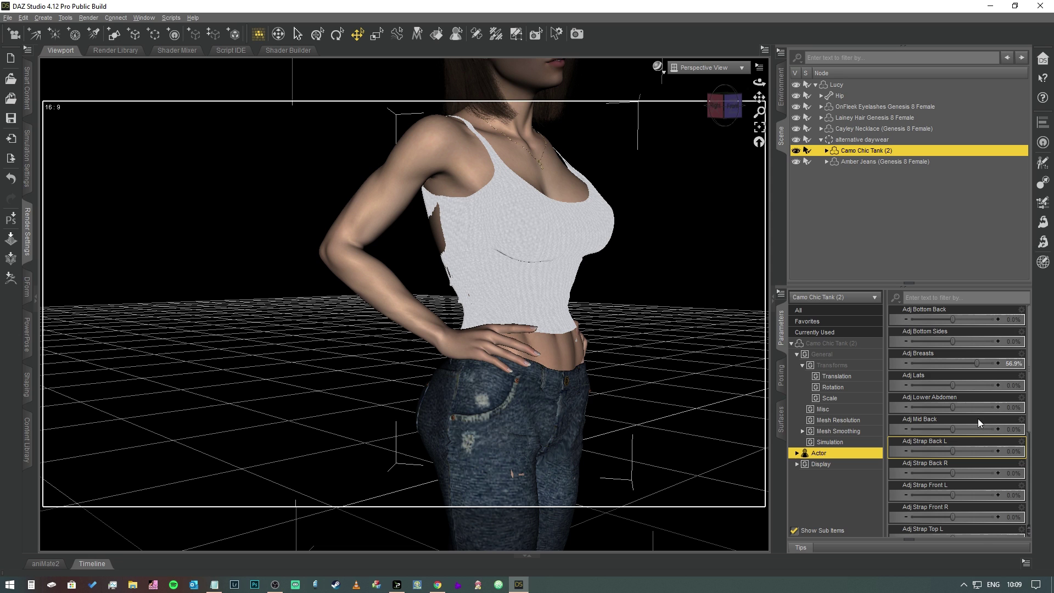
{"action": "left_click_drag", "start_coordinate": [956, 387], "coordinate": [975, 385]}
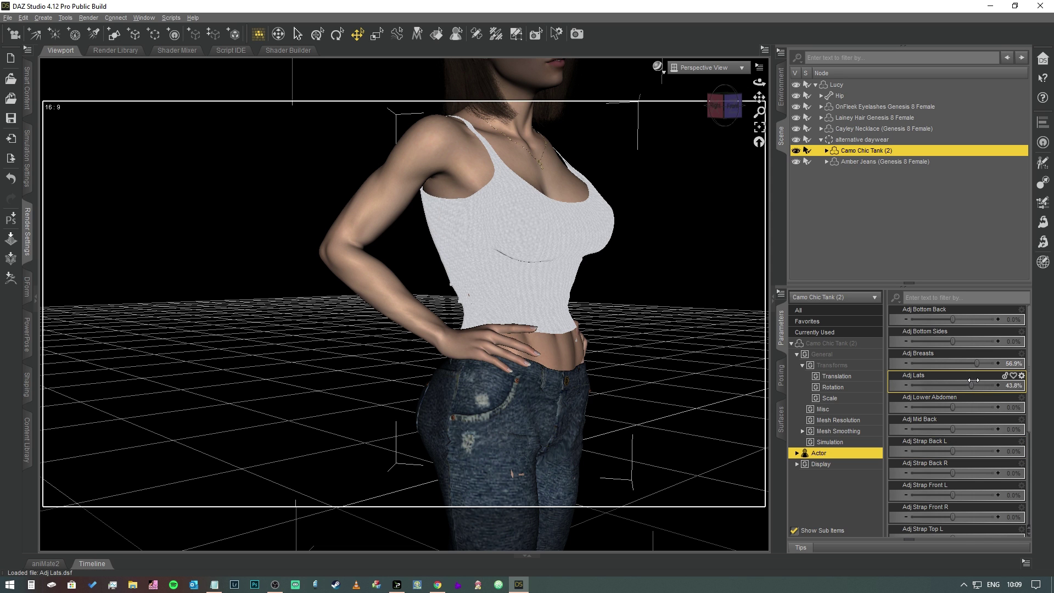
{"action": "left_click", "coordinate": [727, 120]}
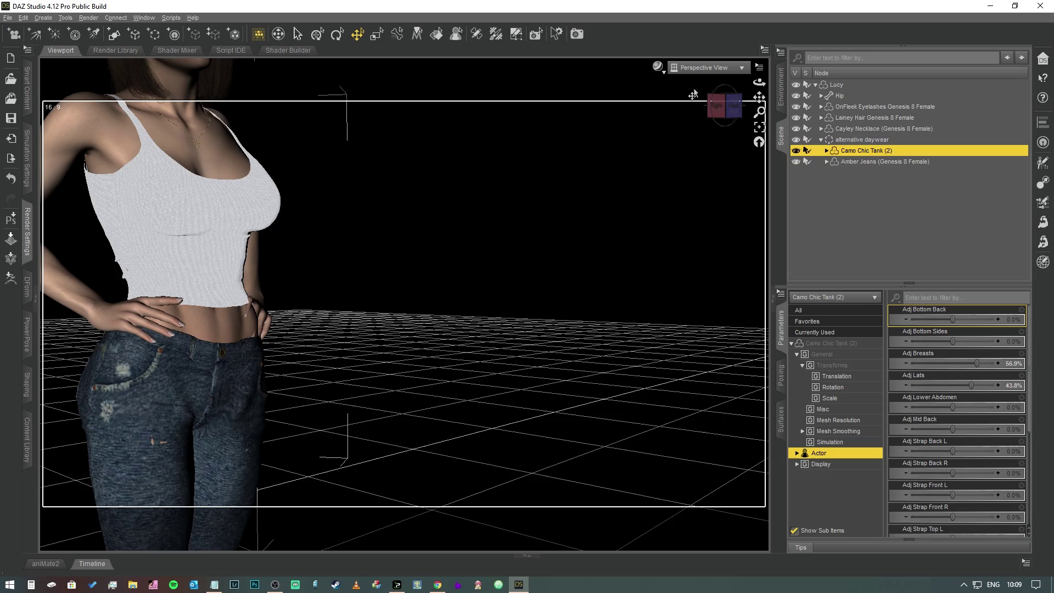
{"action": "left_click", "coordinate": [720, 105]}
{"action": "left_click", "coordinate": [721, 102]}
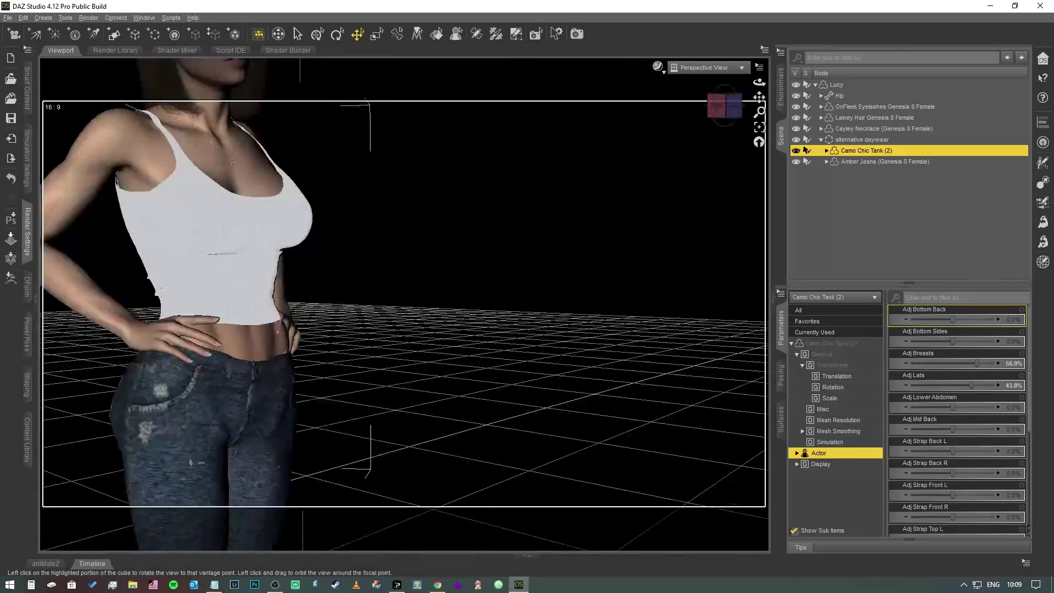
{"action": "left_click", "coordinate": [720, 102]}
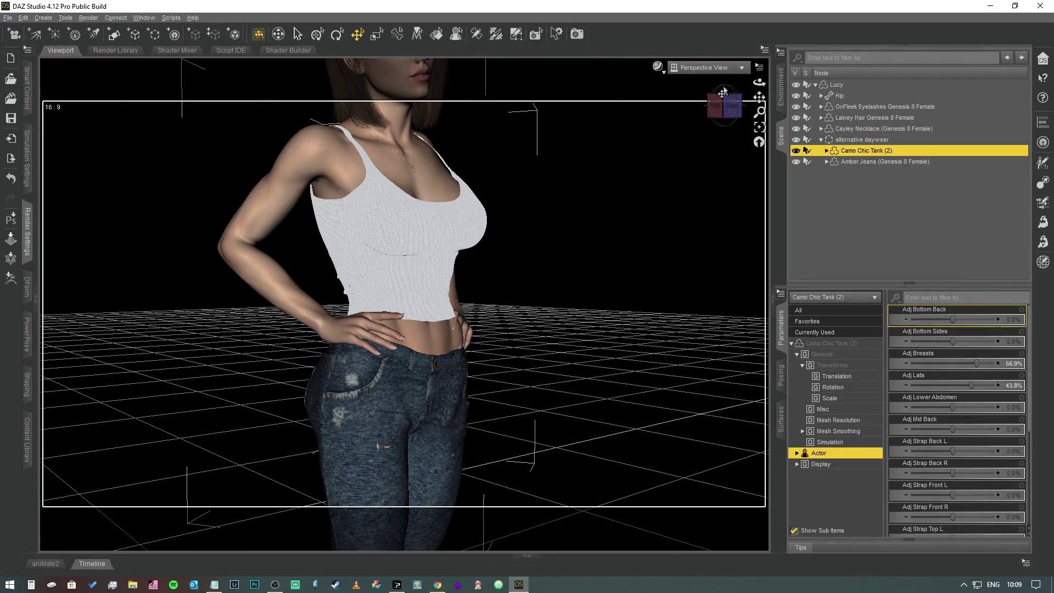
{"action": "left_click", "coordinate": [722, 93]}
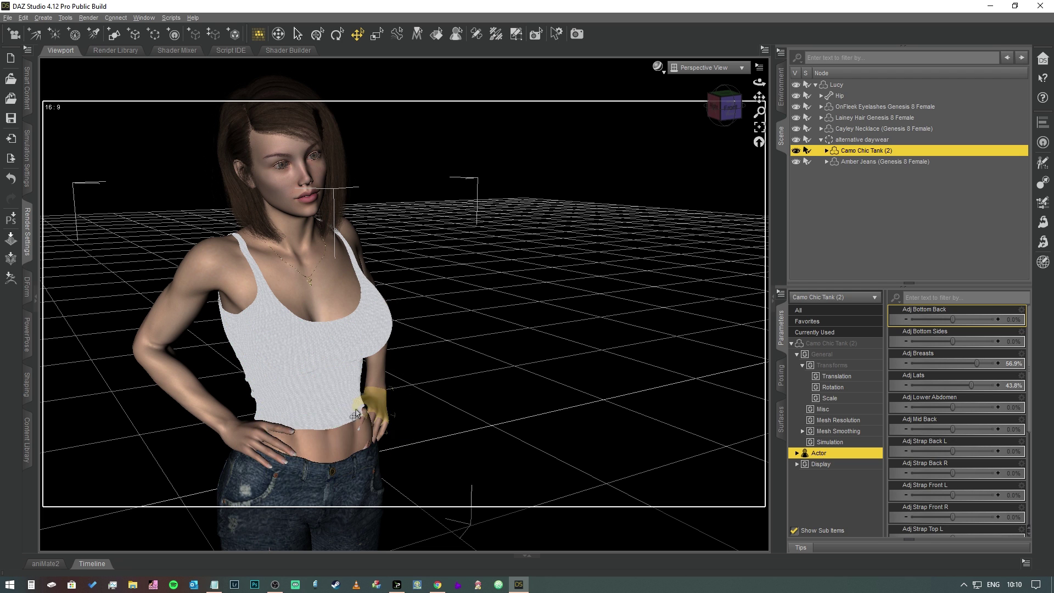
Select the figure's right shoulder and slightly reduce its Twist.
{"action": "left_click", "coordinate": [231, 428]}
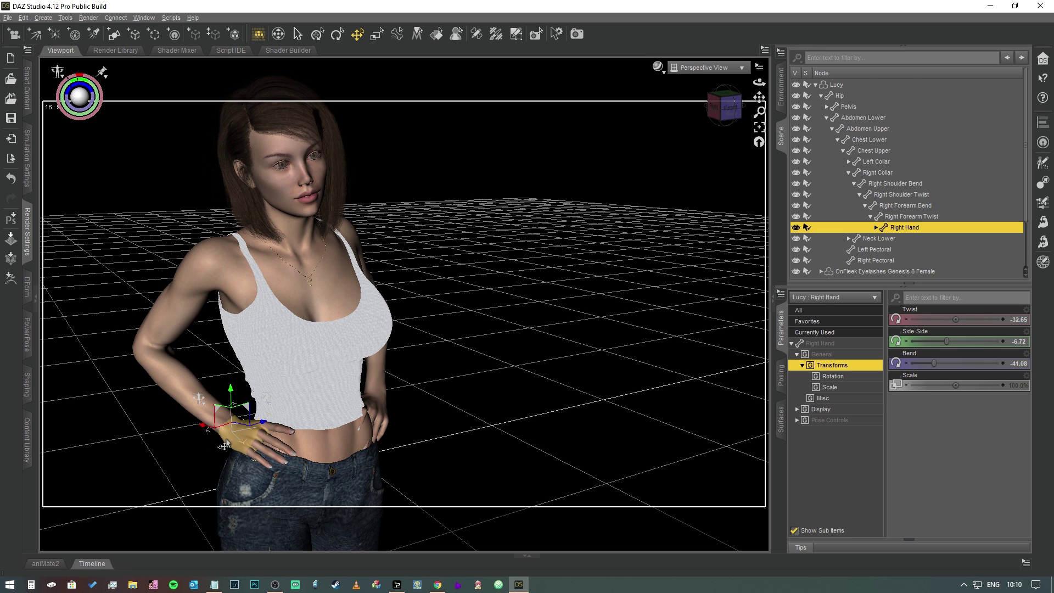
{"action": "left_click", "coordinate": [206, 315]}
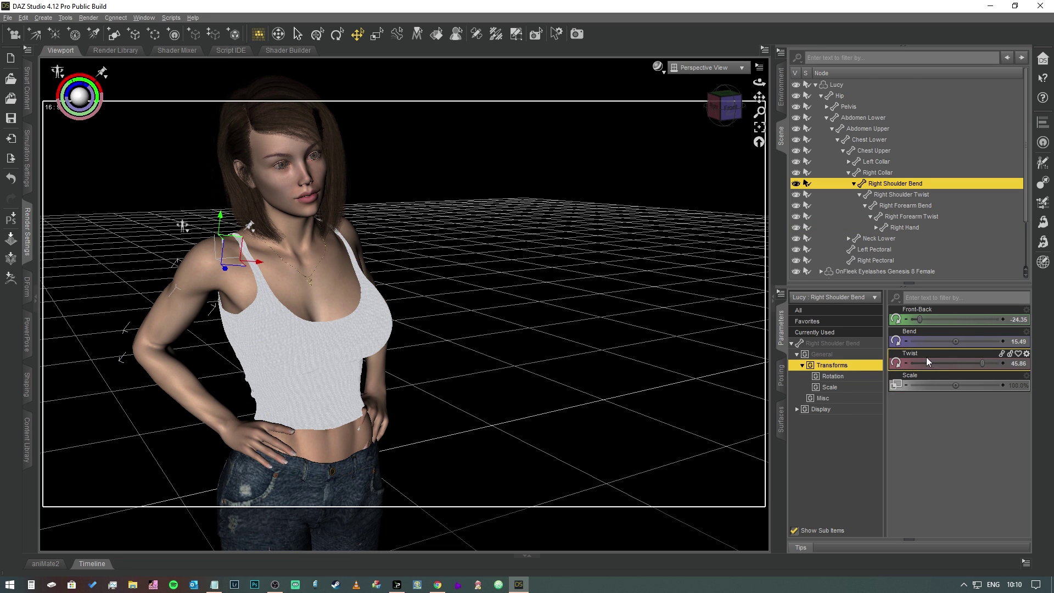
{"action": "left_click_drag", "start_coordinate": [982, 361], "coordinate": [973, 362]}
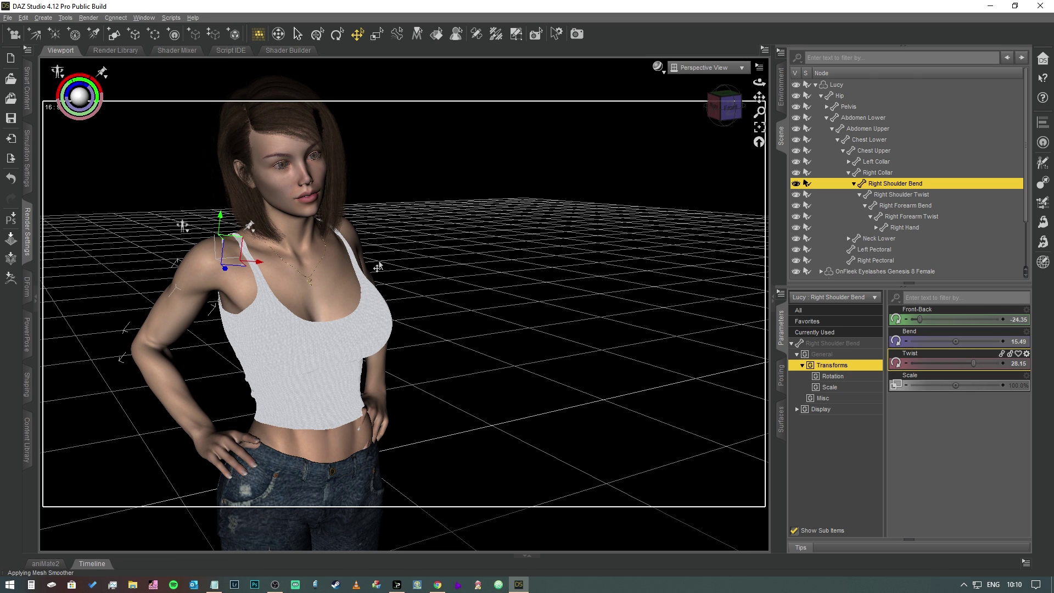
Lower the Left Shoulder Bend Twist to 43.27, moving that arm off her hip.
{"action": "left_click", "coordinate": [369, 263]}
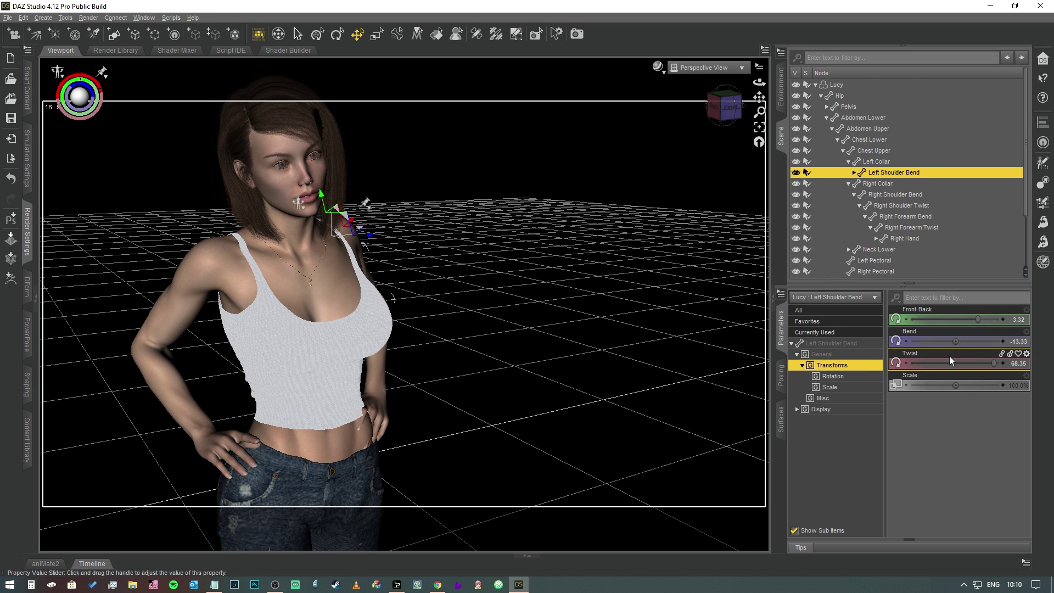
{"action": "left_click_drag", "start_coordinate": [990, 361], "coordinate": [984, 362]}
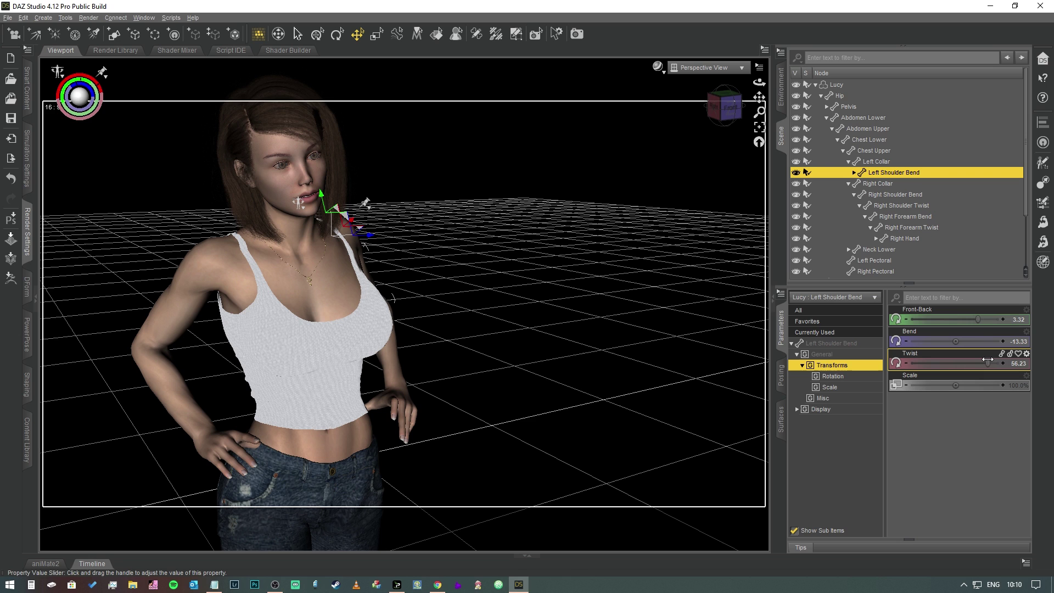
{"action": "left_click_drag", "start_coordinate": [719, 107], "coordinate": [729, 107]}
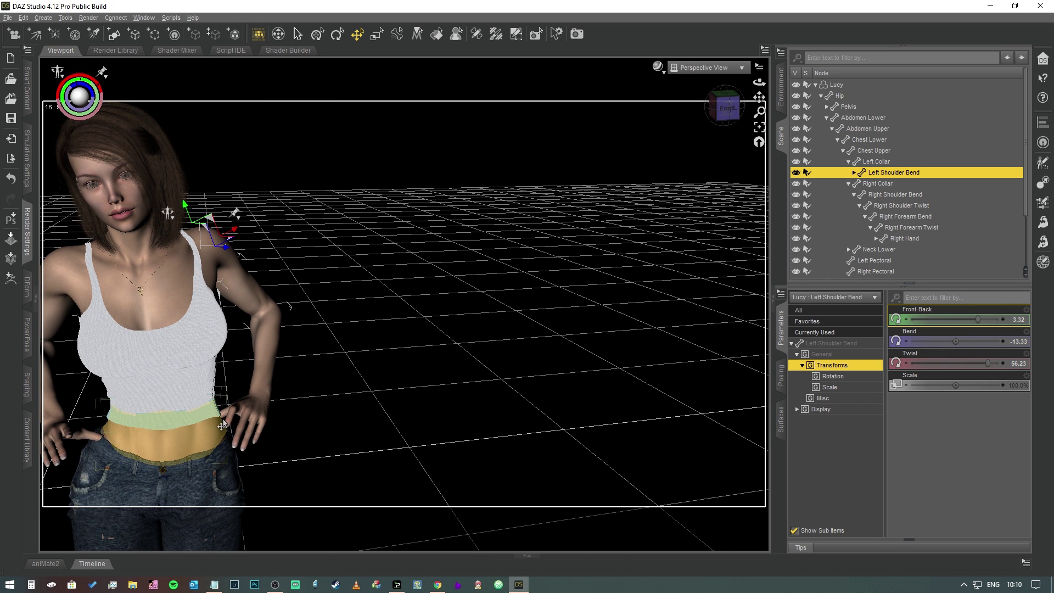
{"action": "left_click_drag", "start_coordinate": [986, 360], "coordinate": [981, 362]}
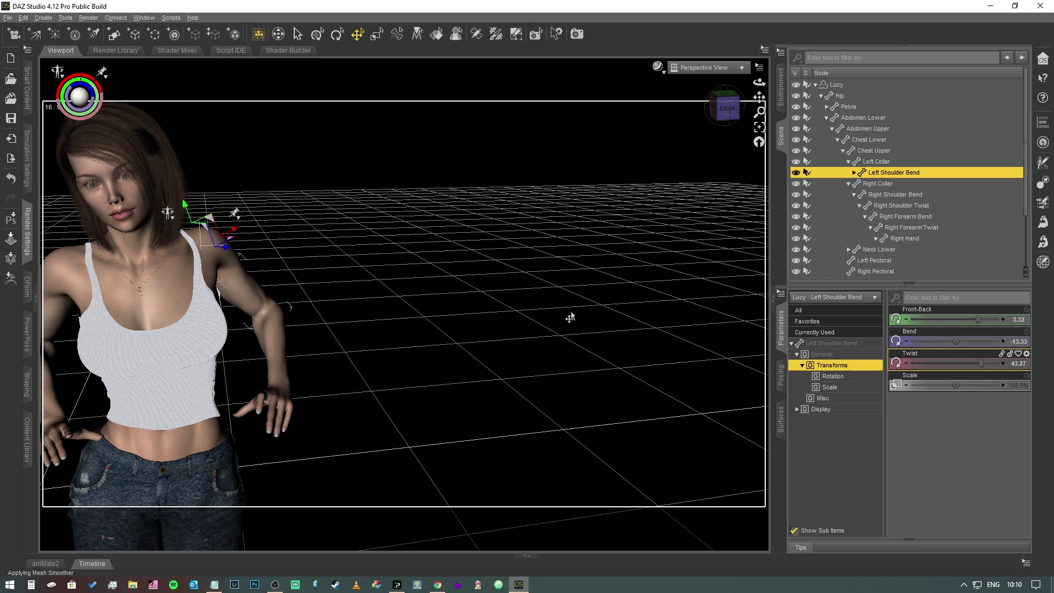
{"action": "left_click_drag", "start_coordinate": [727, 107], "coordinate": [713, 109]}
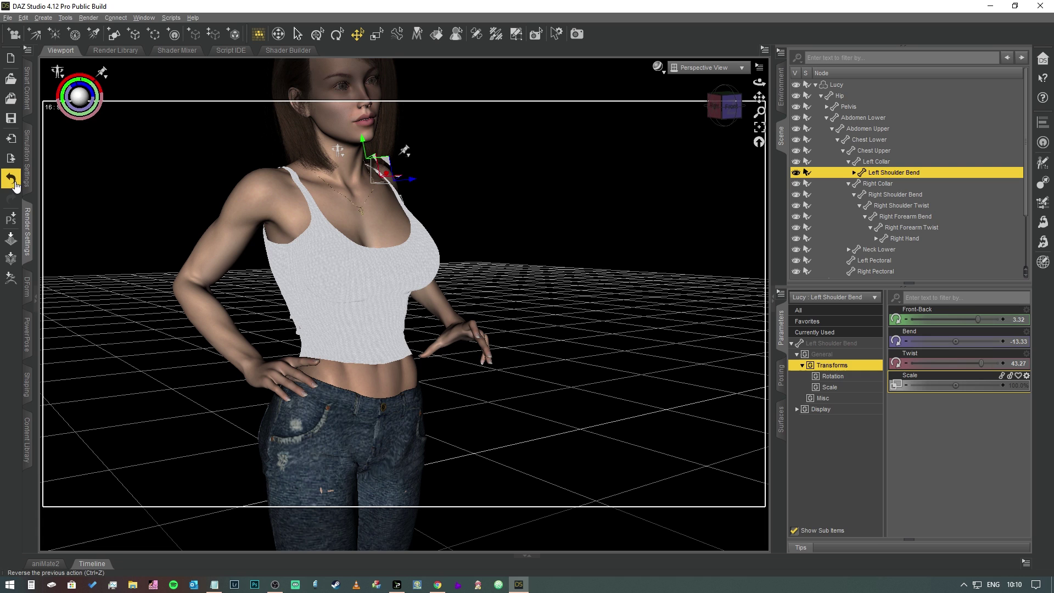
Set the dForce Environment's Air Resistance to 0.00, leaving Gravity at 1.00.
{"action": "left_click", "coordinate": [25, 142]}
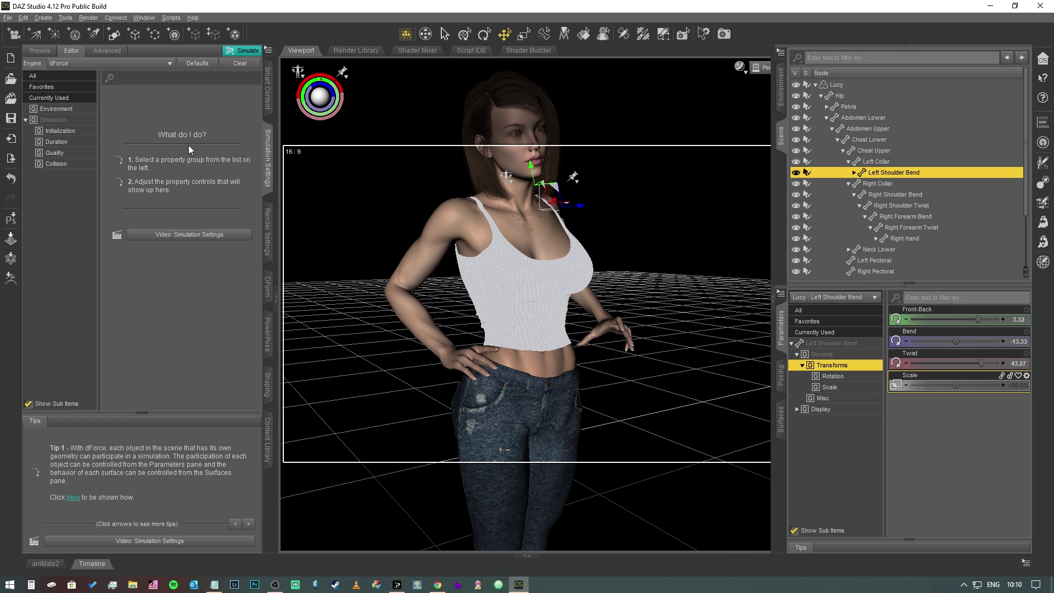
{"action": "left_click", "coordinate": [67, 109]}
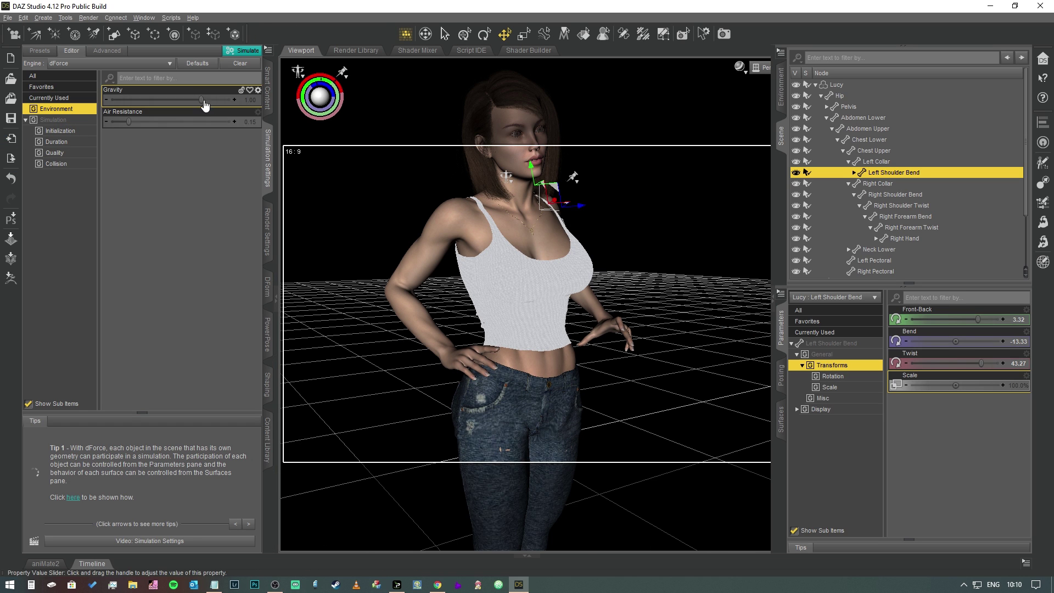
{"action": "left_click", "coordinate": [248, 122]}
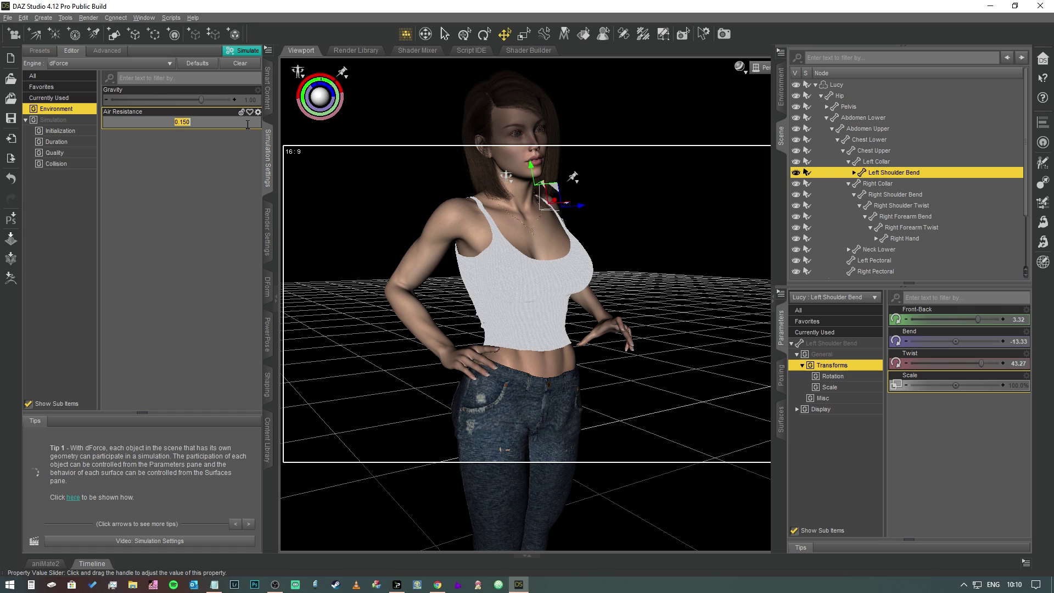
{"action": "type", "text": "0"}
{"action": "key", "text": "Return"}
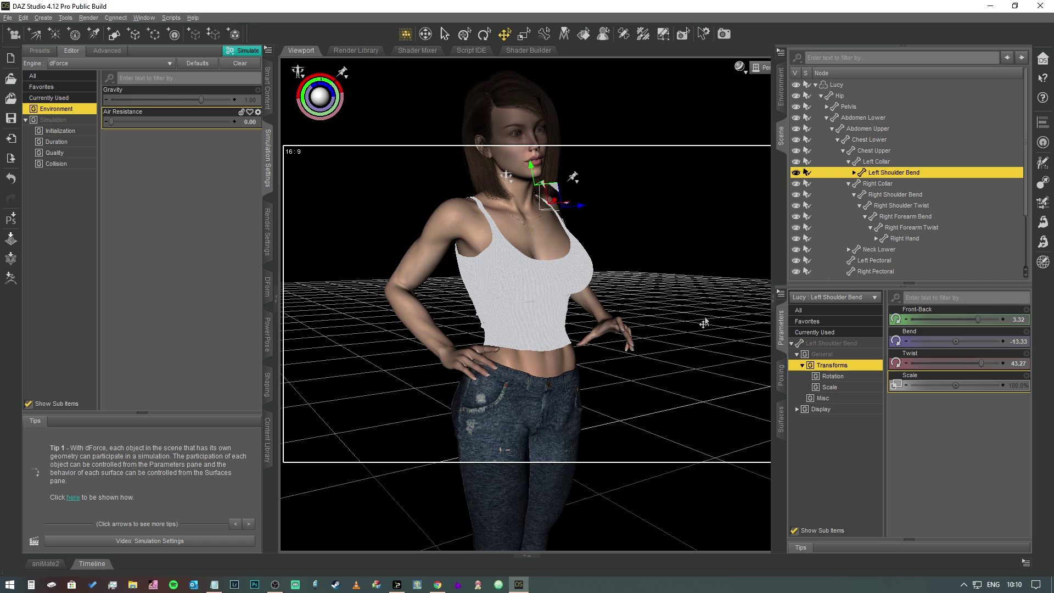
Select Camo Chic Tank (2) and show its Simulation properties: Dynamic Surface, Freeze Simulation off.
{"action": "left_click", "coordinate": [820, 96]}
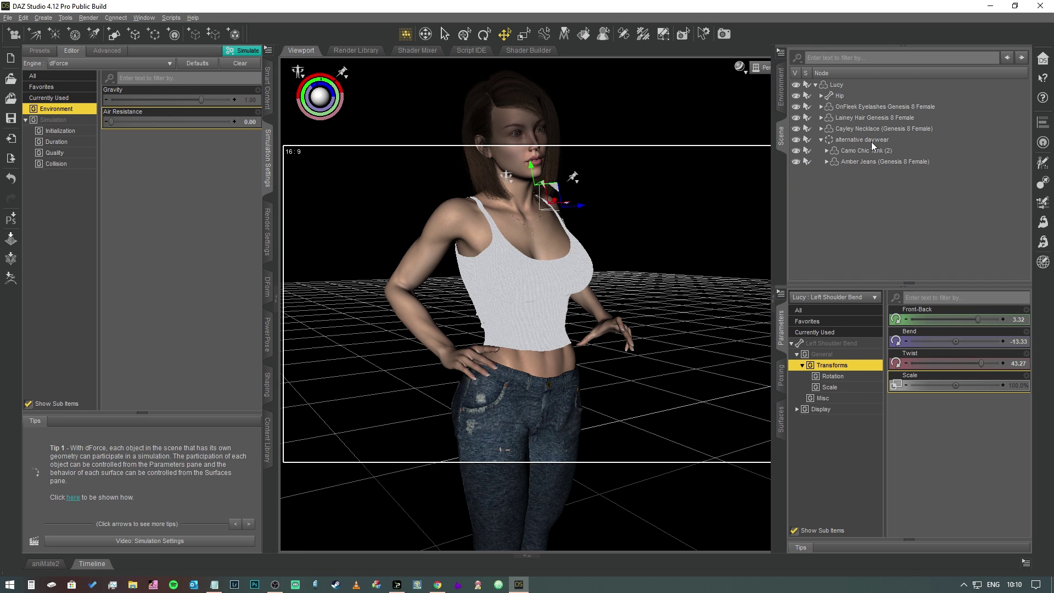
{"action": "left_click", "coordinate": [867, 148]}
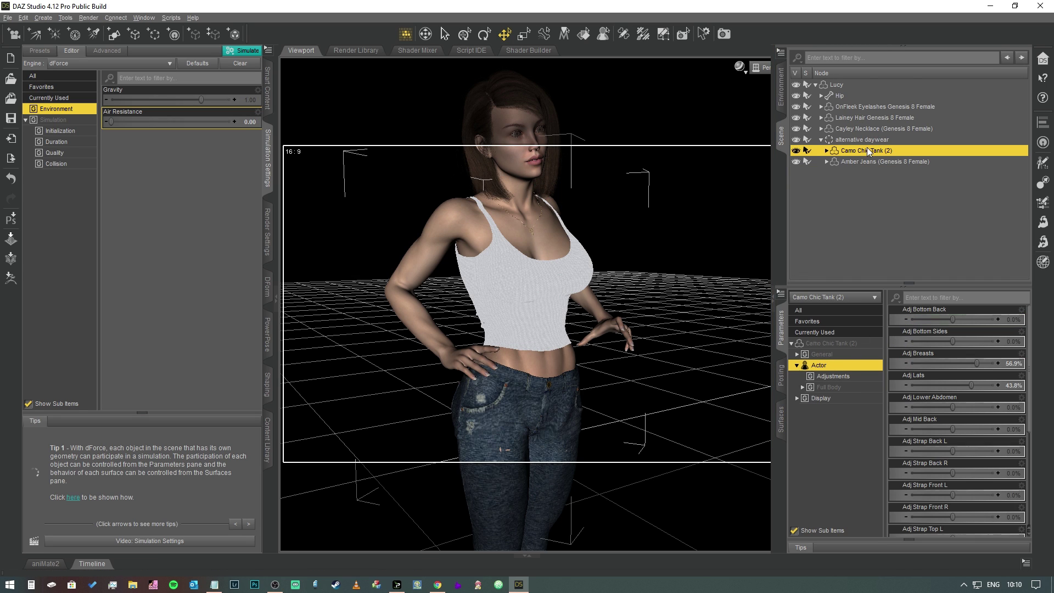
{"action": "left_click", "coordinate": [796, 398]}
{"action": "left_click", "coordinate": [796, 354]}
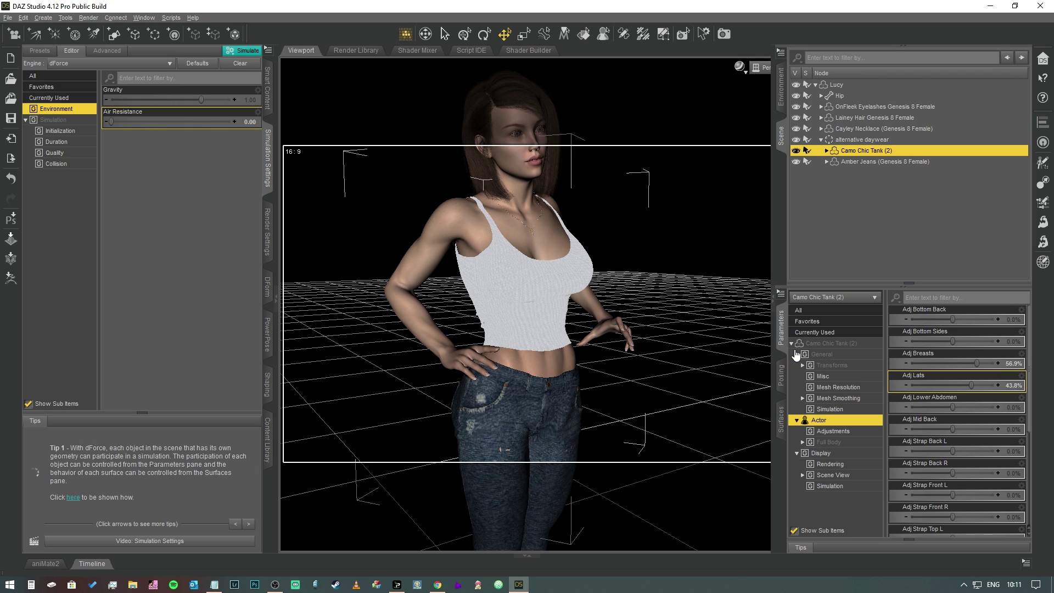
{"action": "left_click", "coordinate": [830, 409]}
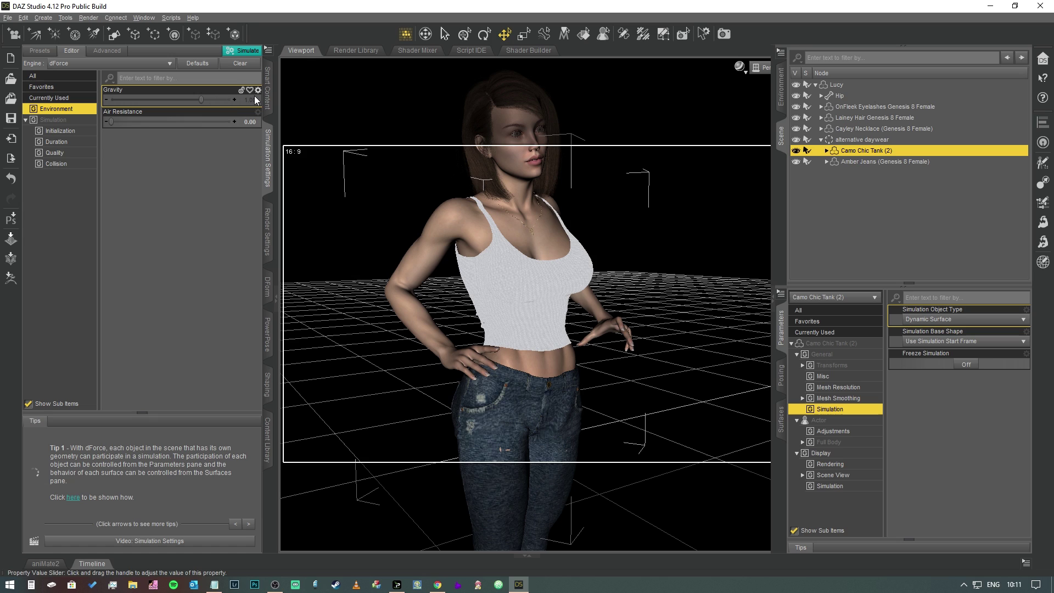
Show the Simulation group: Current Frame, Start Bones From Memorized Pose On, CCD Vertex-Face collision.
{"action": "left_click", "coordinate": [58, 121]}
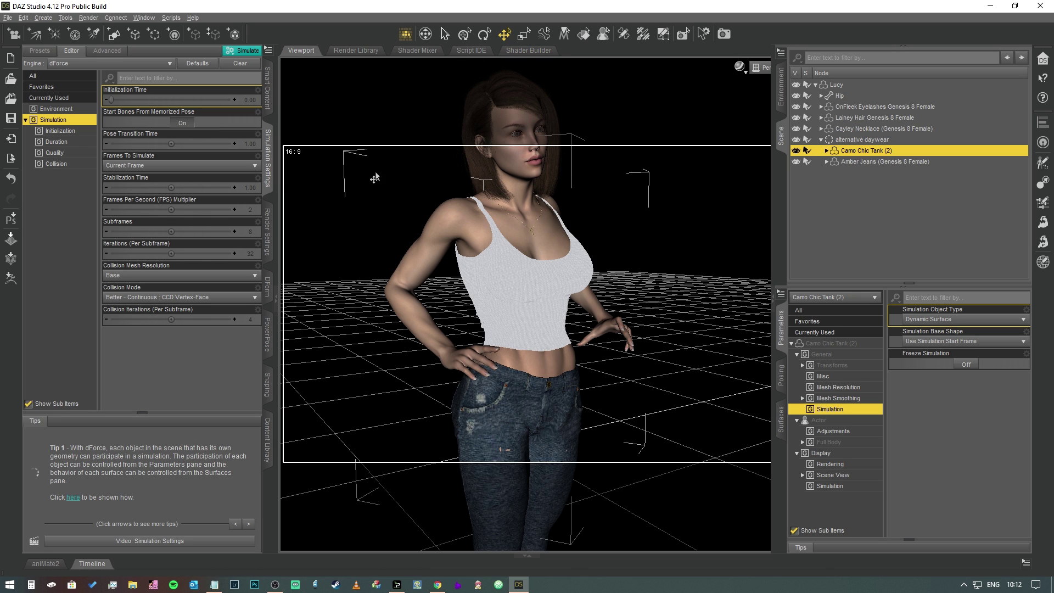
Turn Start Bones From Memorized Pose off and keep Frames To Simulate on Current Frame.
{"action": "left_click", "coordinate": [182, 124]}
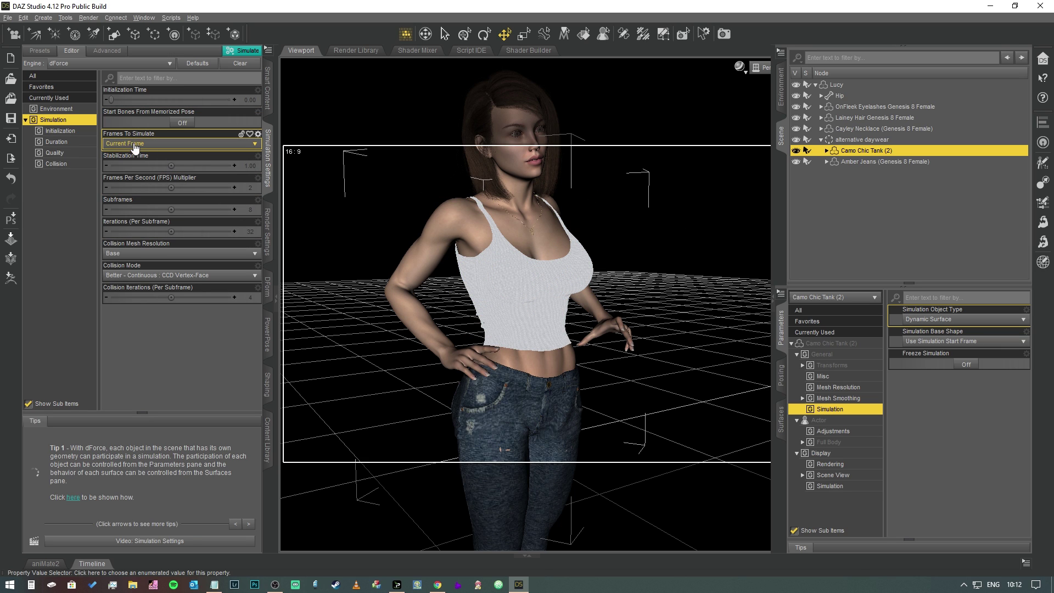
{"action": "left_click", "coordinate": [171, 145]}
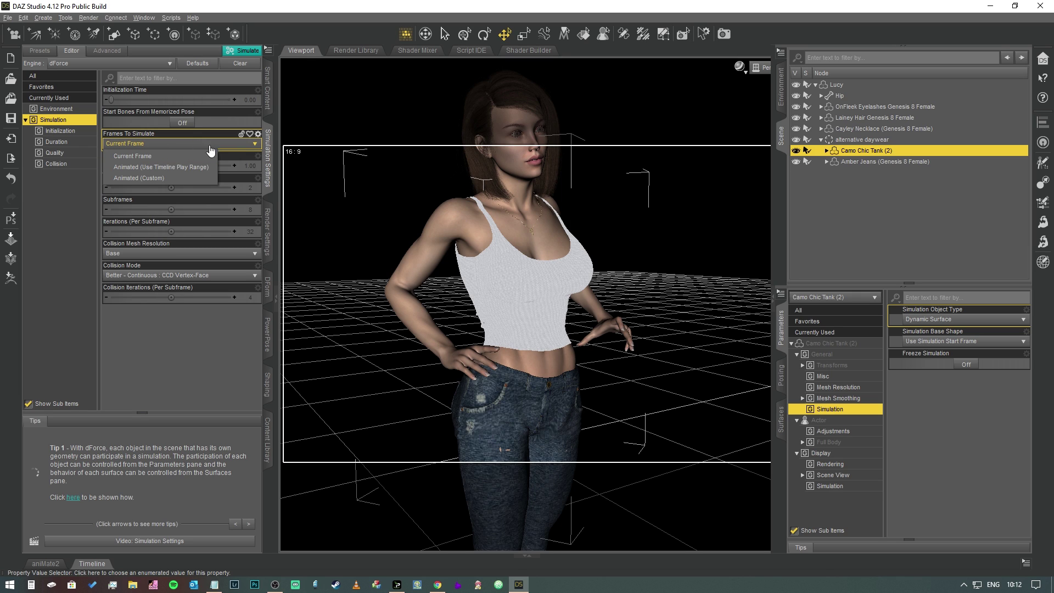
{"action": "left_click", "coordinate": [214, 336]}
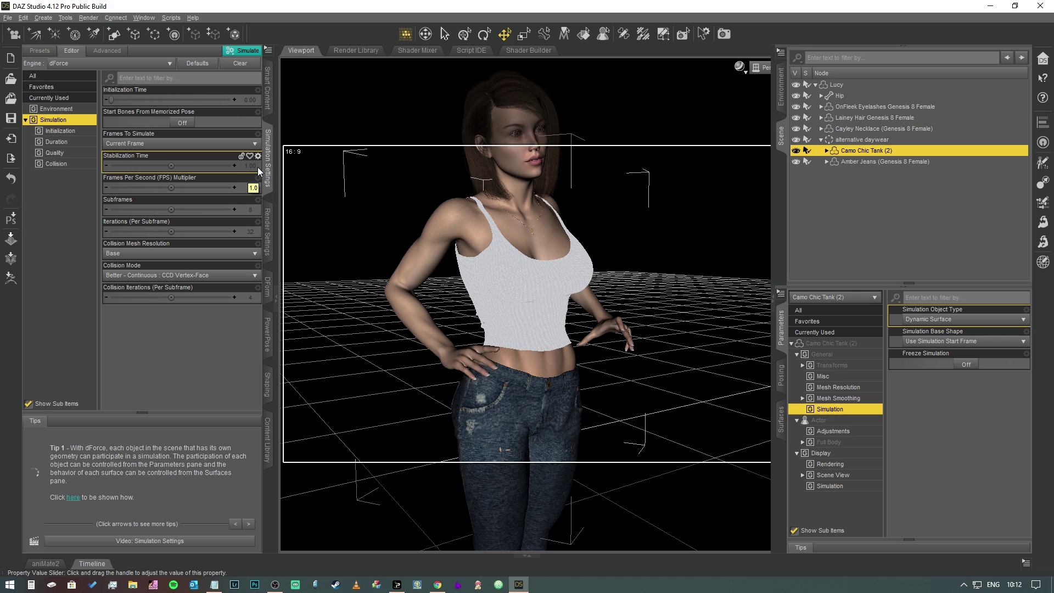
Set FPS Multiplier and Stabilization Time to 2, then close the simulation settings.
{"action": "type", "text": "2"}
{"action": "key", "text": "Return"}
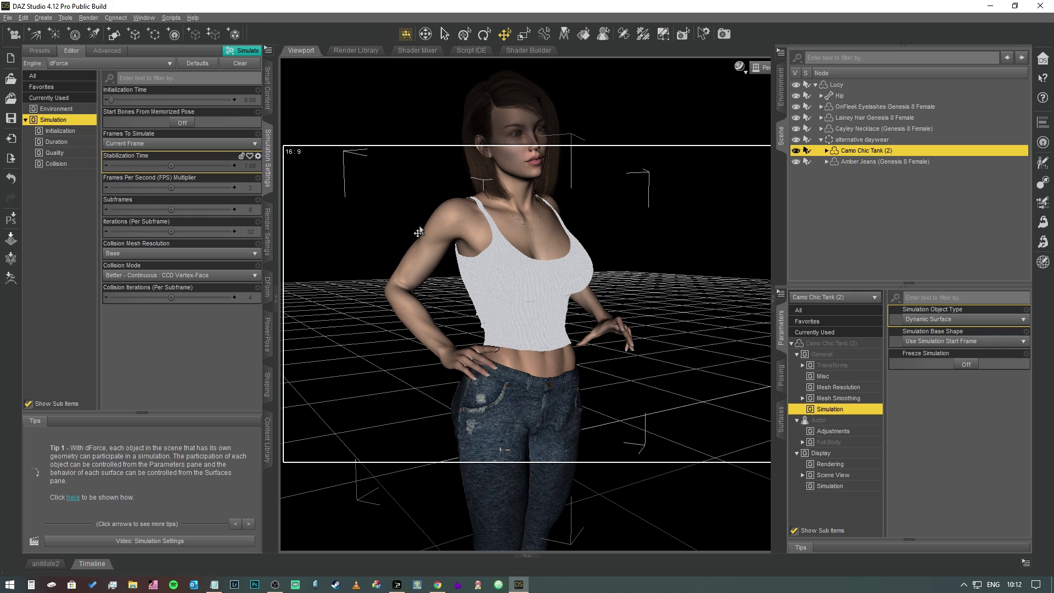
{"action": "double_click", "coordinate": [250, 167]}
{"action": "type", "text": "2"}
{"action": "key", "text": "Return"}
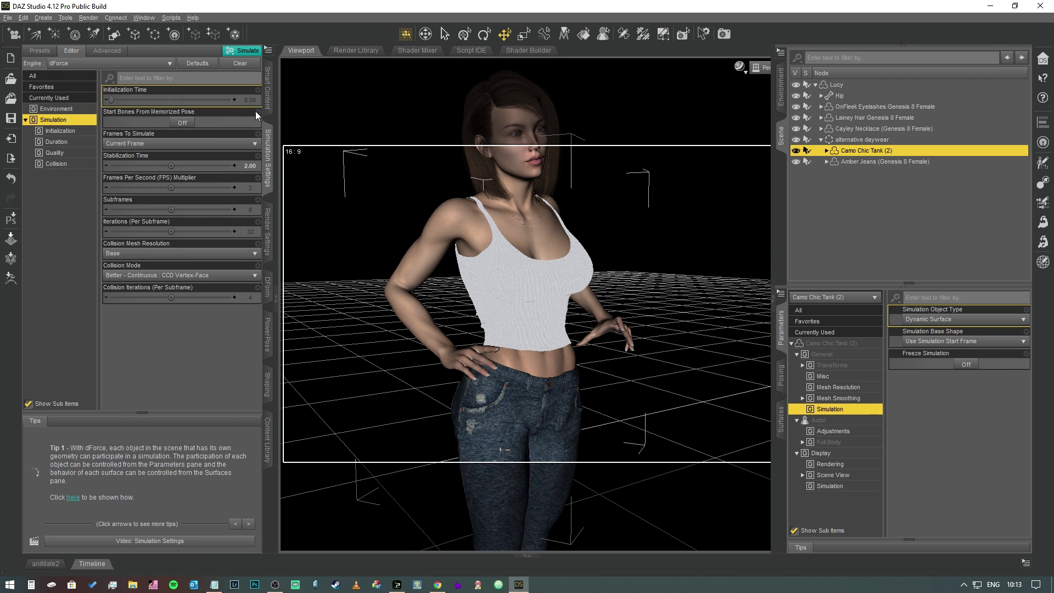
{"action": "left_click", "coordinate": [267, 143]}
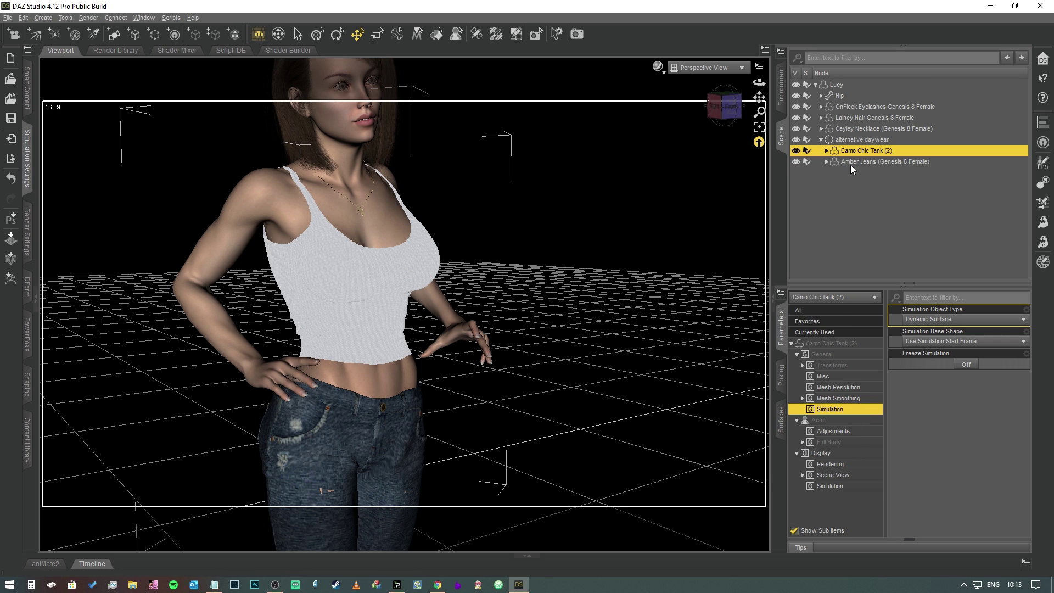
Show the Surfaces pane with Camo Chic Tank (2) and its Tank material groups expanded.
{"action": "left_click", "coordinate": [781, 419]}
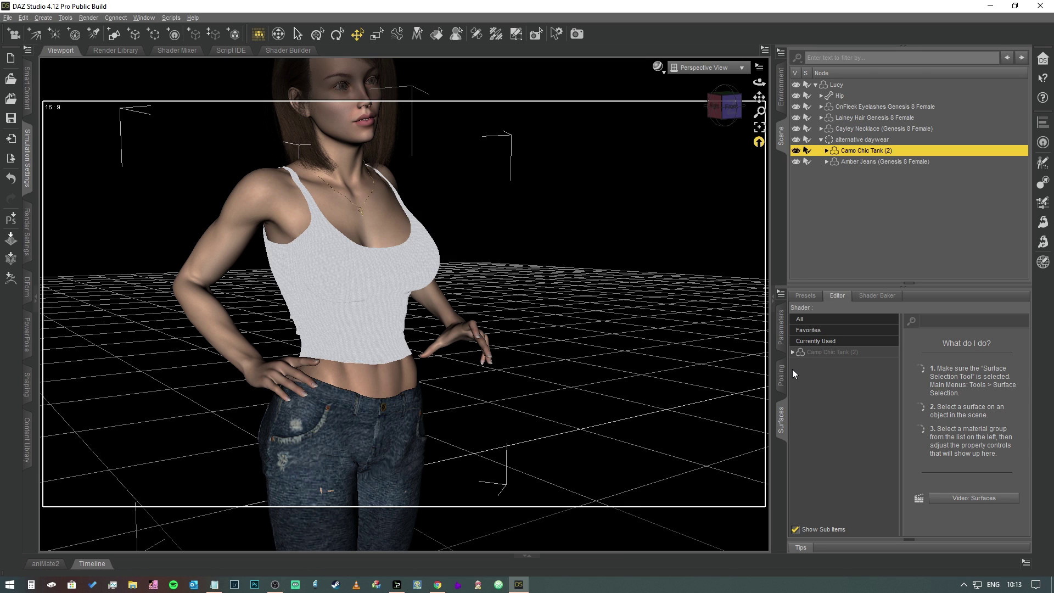
{"action": "left_click", "coordinate": [792, 352]}
{"action": "left_click", "coordinate": [798, 364]}
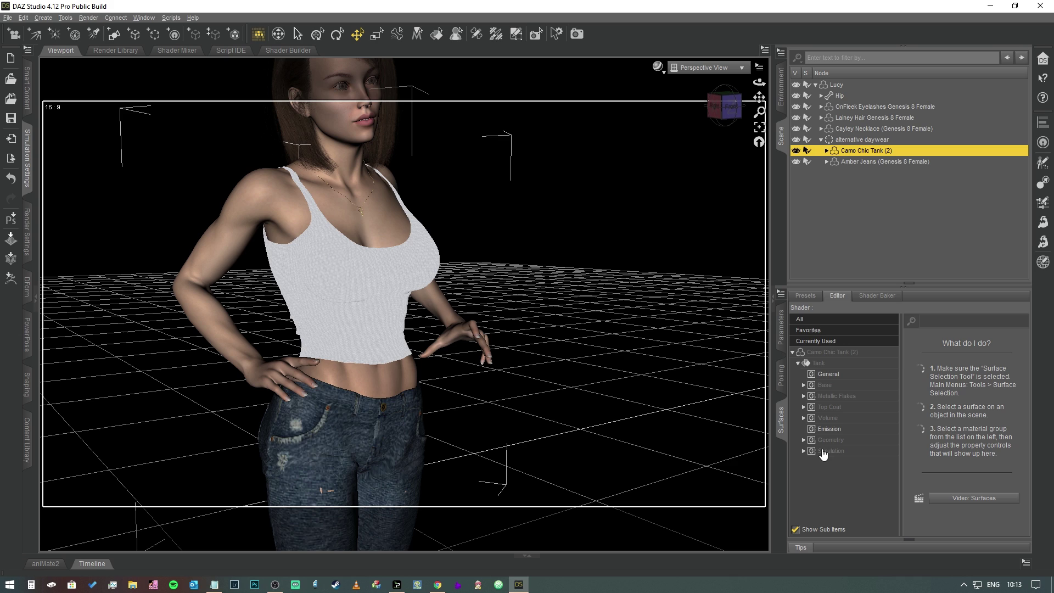
Try Tank simulation Friction at 0.20, restore it to 0.40, then view Collision settings.
{"action": "left_click", "coordinate": [804, 451]}
{"action": "left_click", "coordinate": [835, 462]}
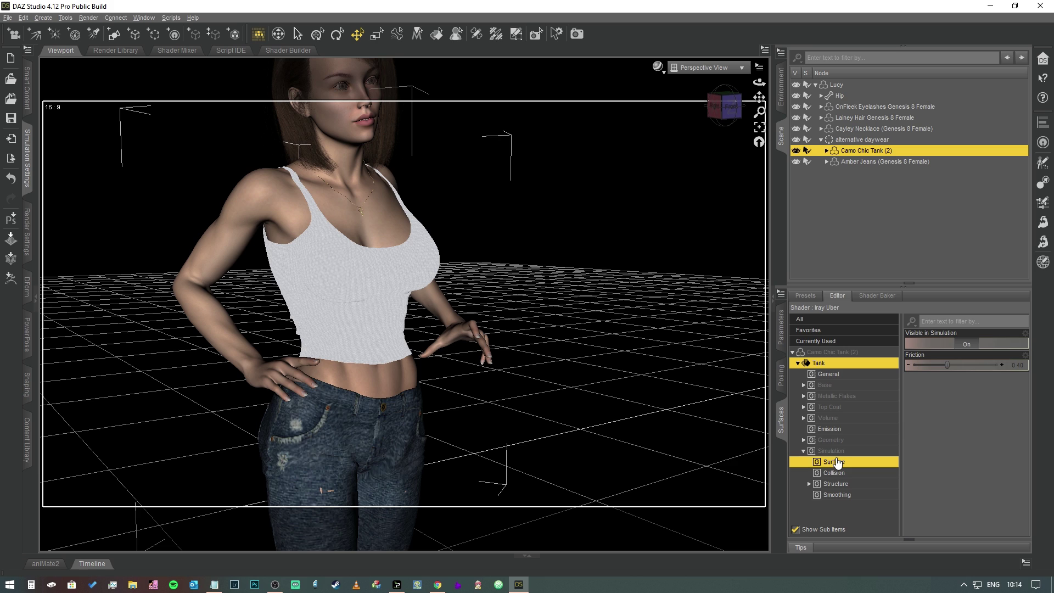
{"action": "left_click", "coordinate": [1015, 364]}
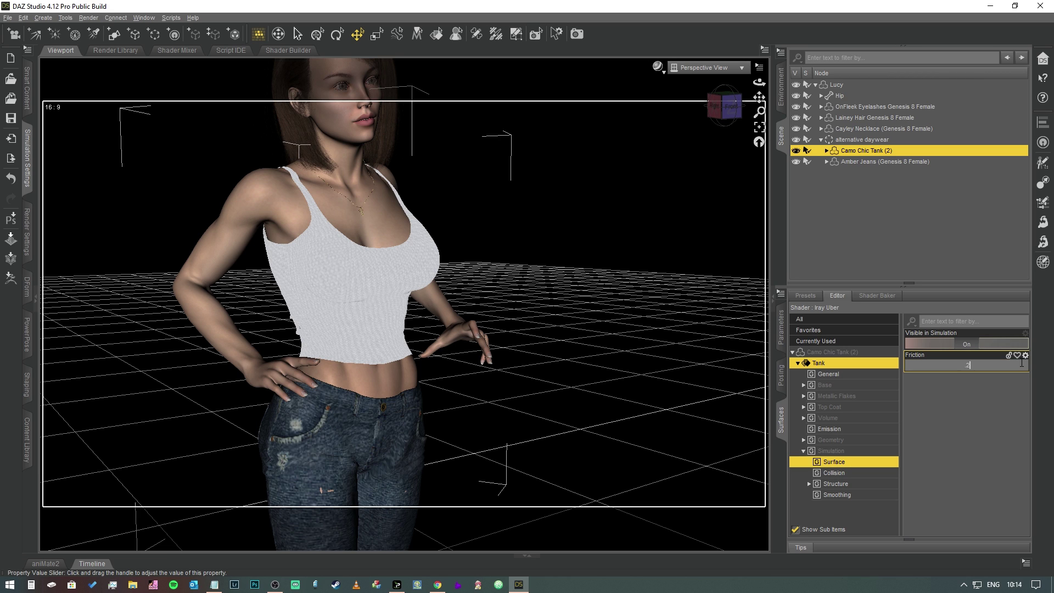
{"action": "type", "text": ".2"}
{"action": "key", "text": "Return"}
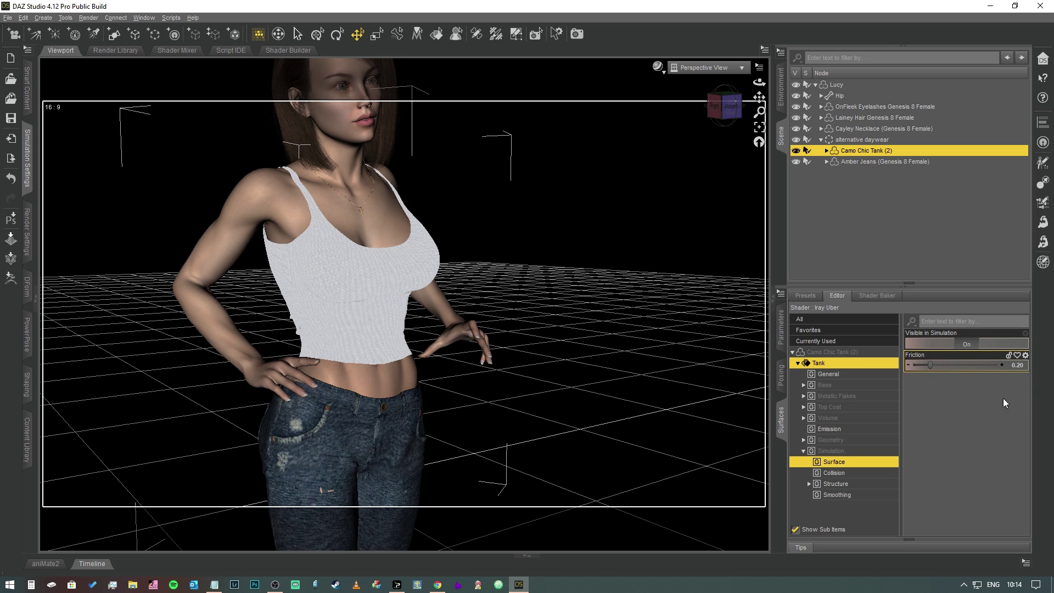
{"action": "left_click", "coordinate": [1019, 364]}
{"action": "type", "text": "0.4"}
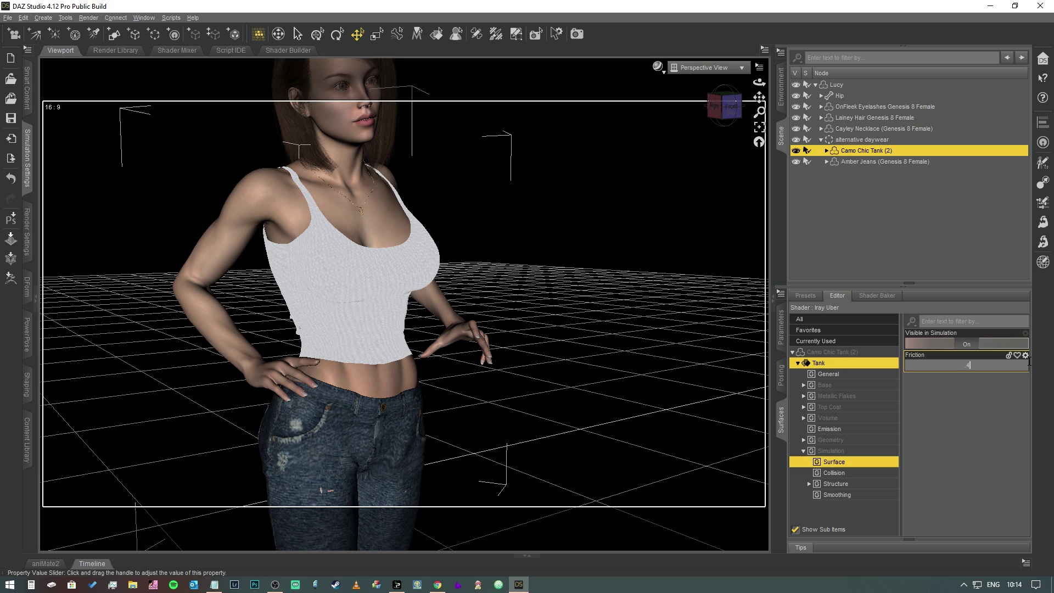
{"action": "key", "text": "Return"}
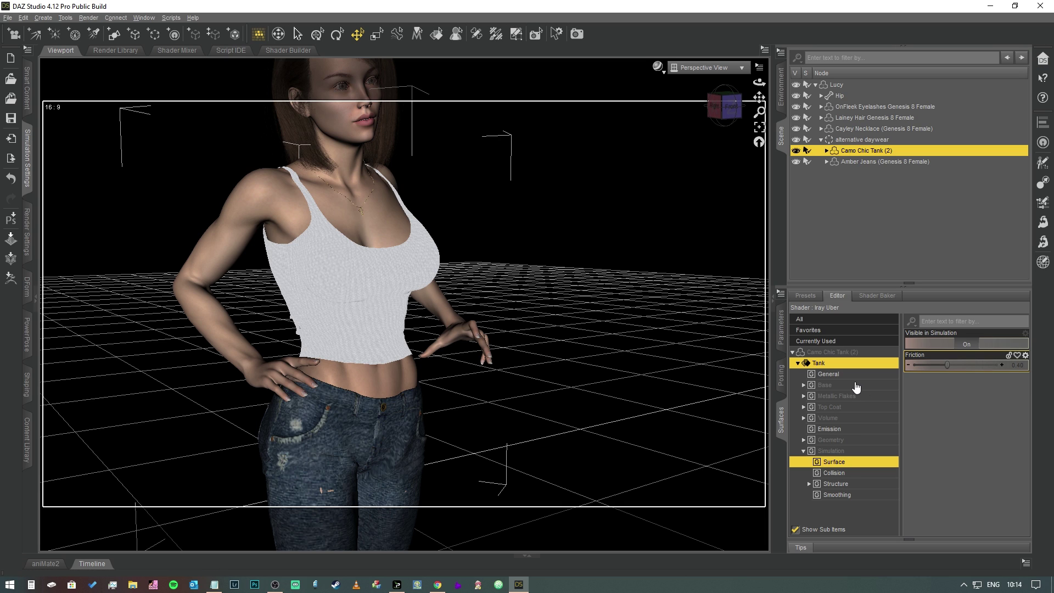
{"action": "left_click", "coordinate": [856, 475]}
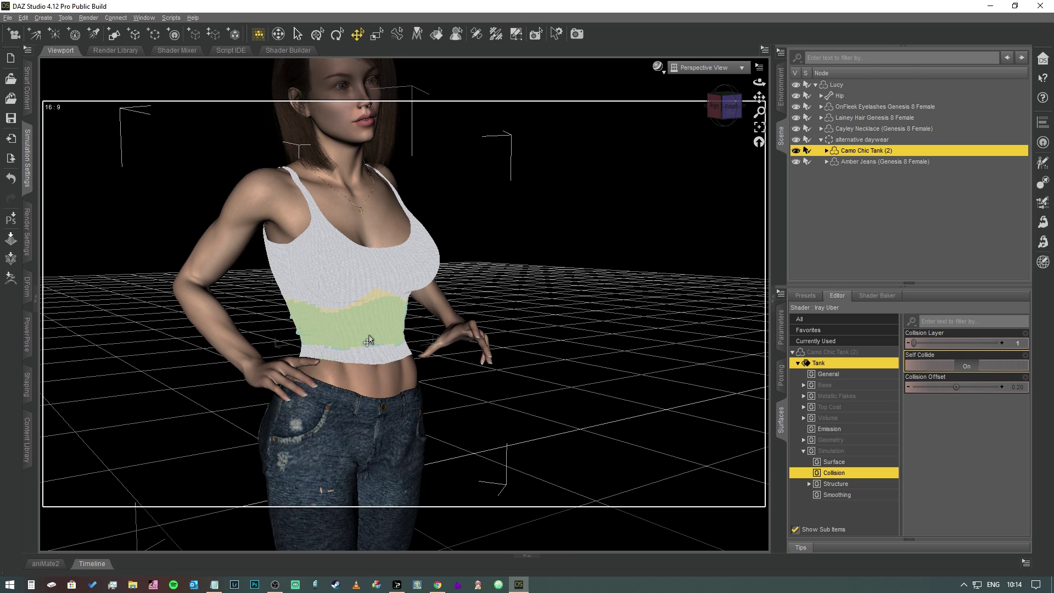
In the Tank's Structure simulation settings, set Stretch Stiffness to 0.50.
{"action": "left_click", "coordinate": [839, 485]}
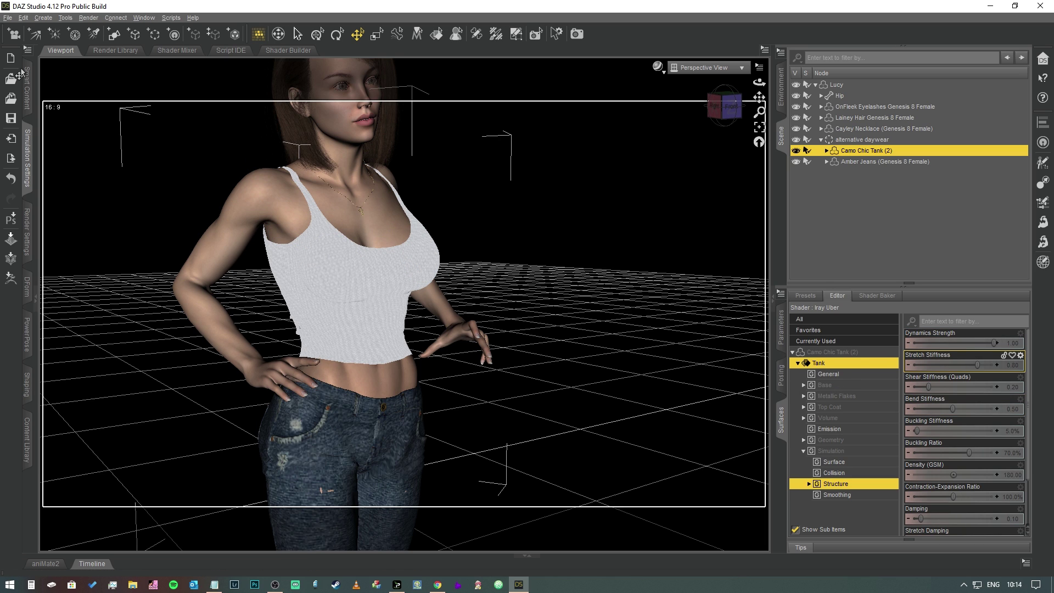
{"action": "key", "text": "alt+Tab"}
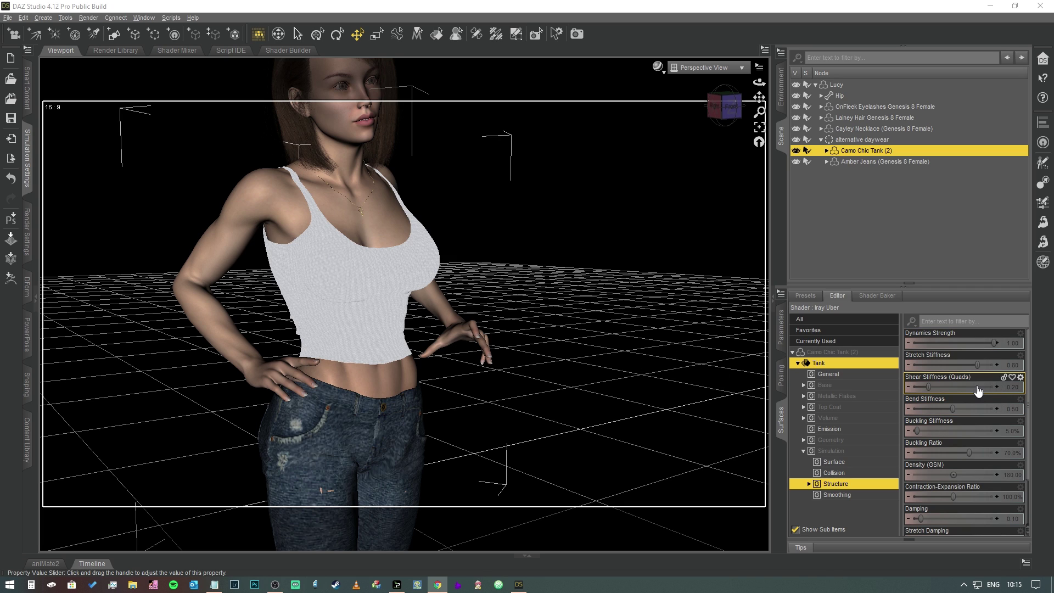
{"action": "left_click", "coordinate": [1013, 366]}
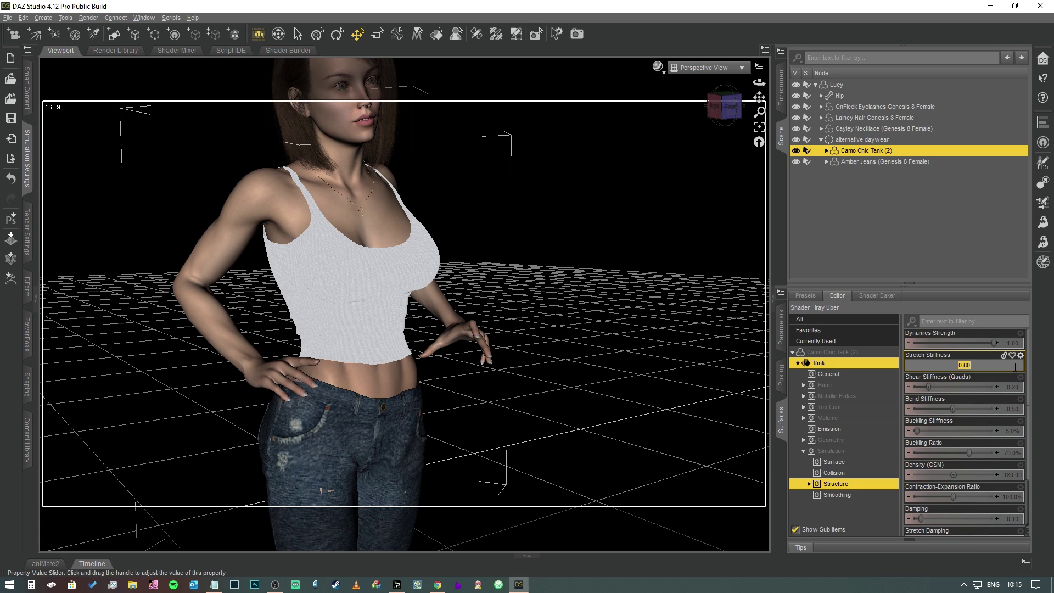
{"action": "type", "text": ".5"}
{"action": "key", "text": "Return"}
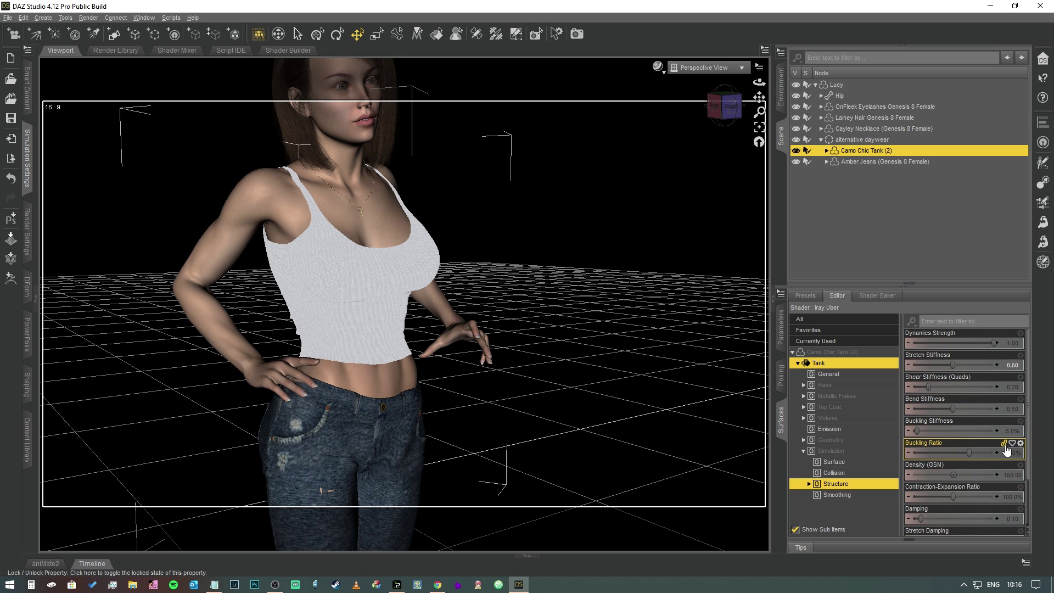
Set the Tank surface's Density (GSM) to 60.
{"action": "left_click", "coordinate": [1009, 474]}
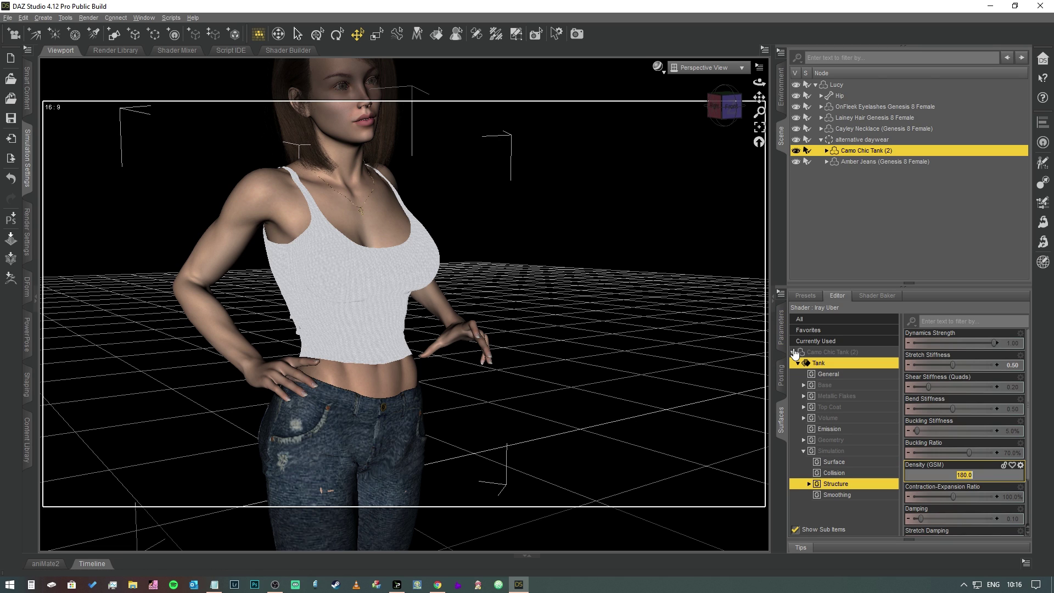
{"action": "type", "text": "60"}
{"action": "key", "text": "Return"}
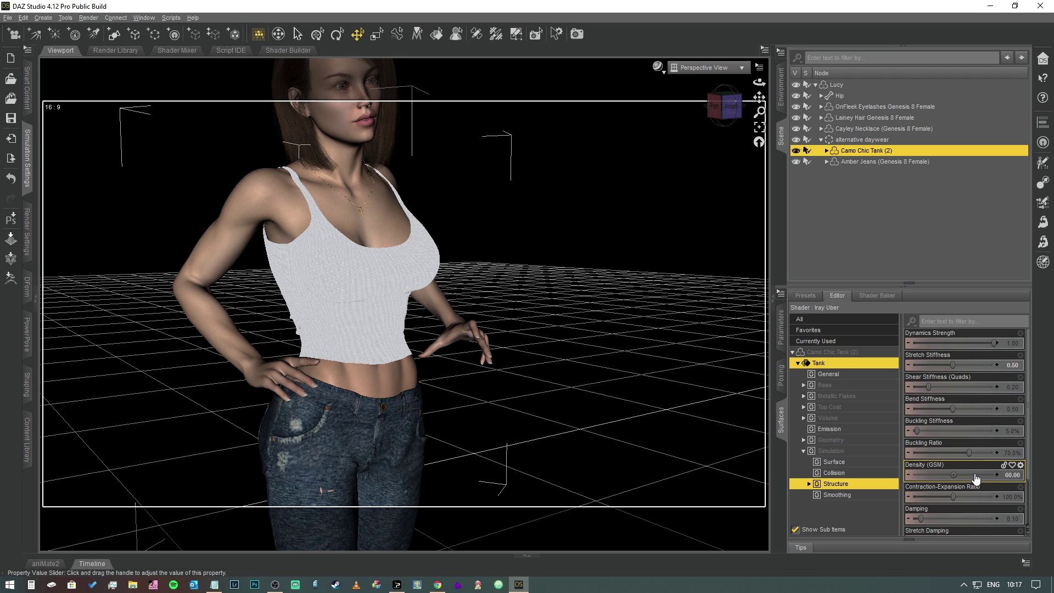
Set the Contraction-Expansion Ratio to 75%.
{"action": "scroll", "coordinate": [976, 477], "scroll_direction": "down", "scroll_amount": 3}
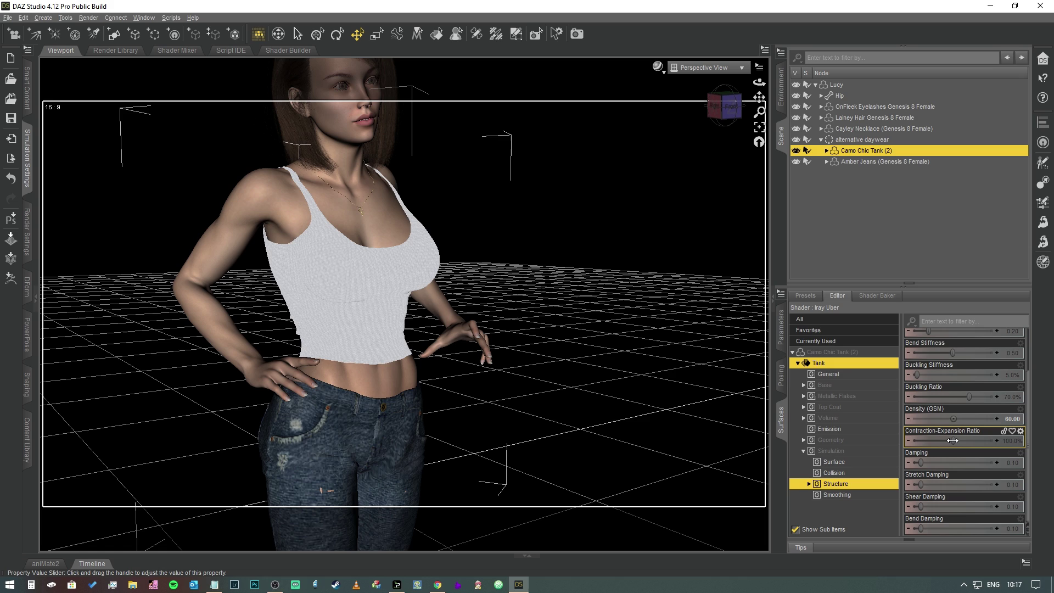
{"action": "mouse_move", "coordinate": [955, 440]}
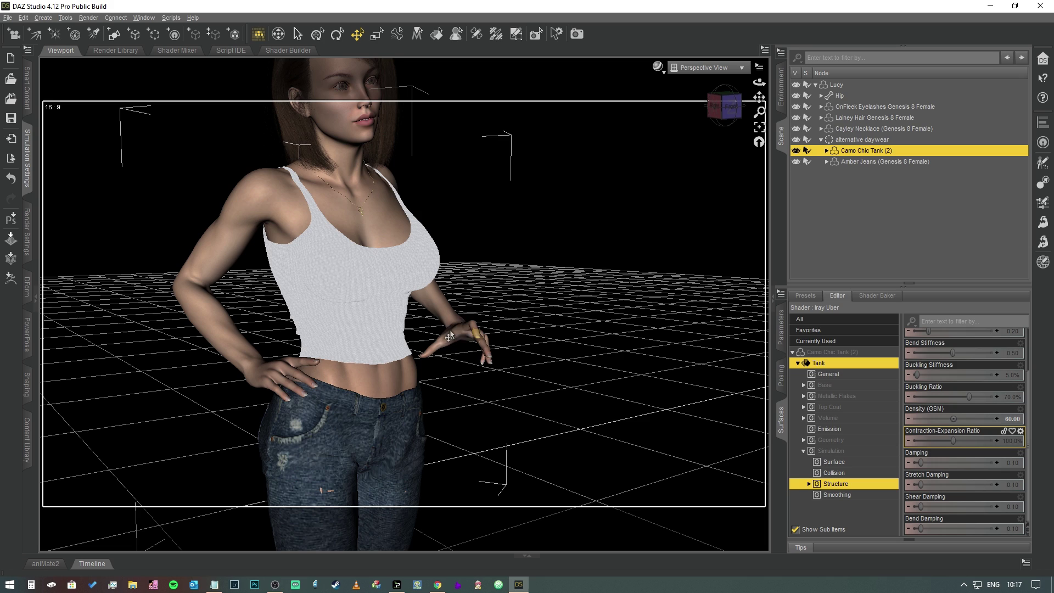
{"action": "left_click", "coordinate": [1011, 443]}
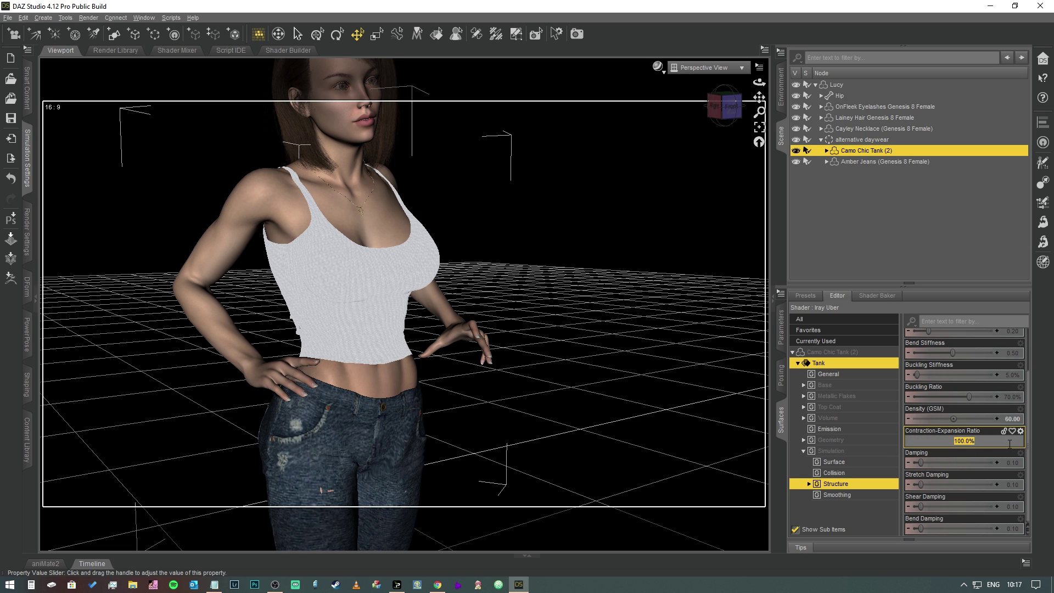
{"action": "type", "text": "75"}
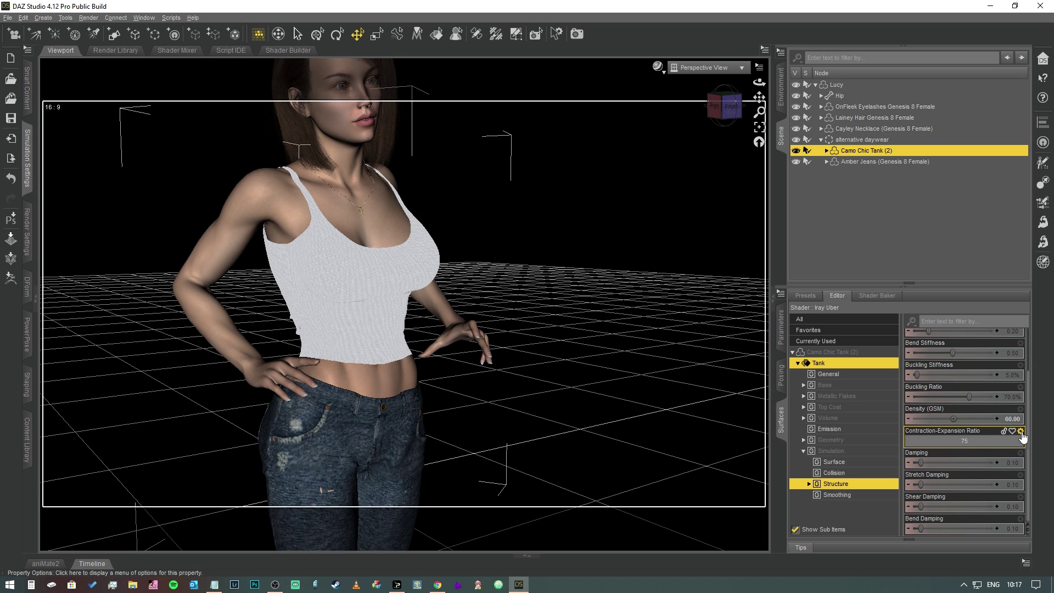
{"action": "key", "text": "Return"}
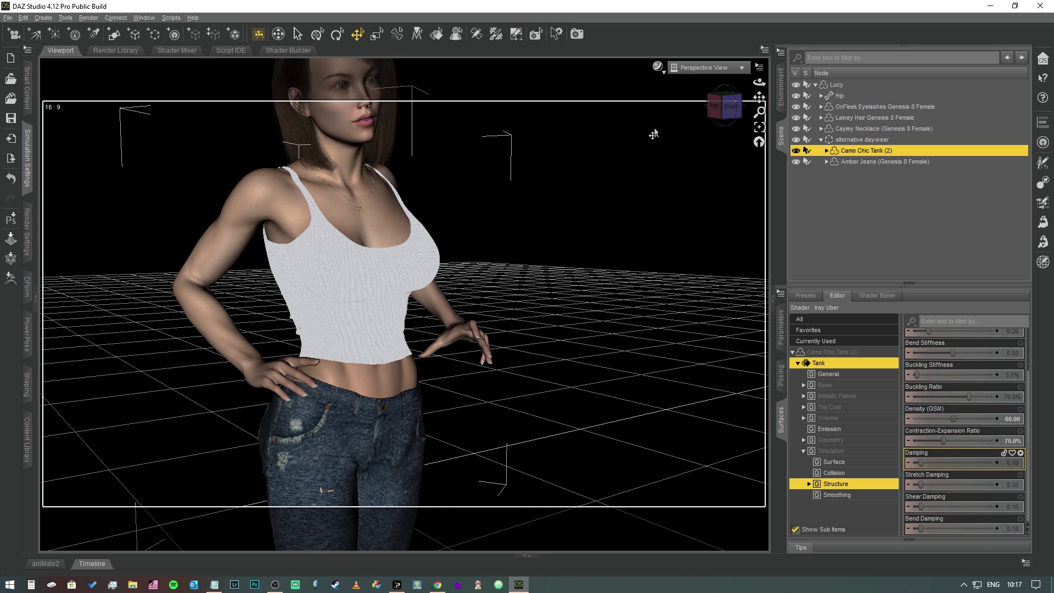
Run the dForce simulation from the Simulation Settings tab to drape the tank top.
{"action": "left_click", "coordinate": [33, 163]}
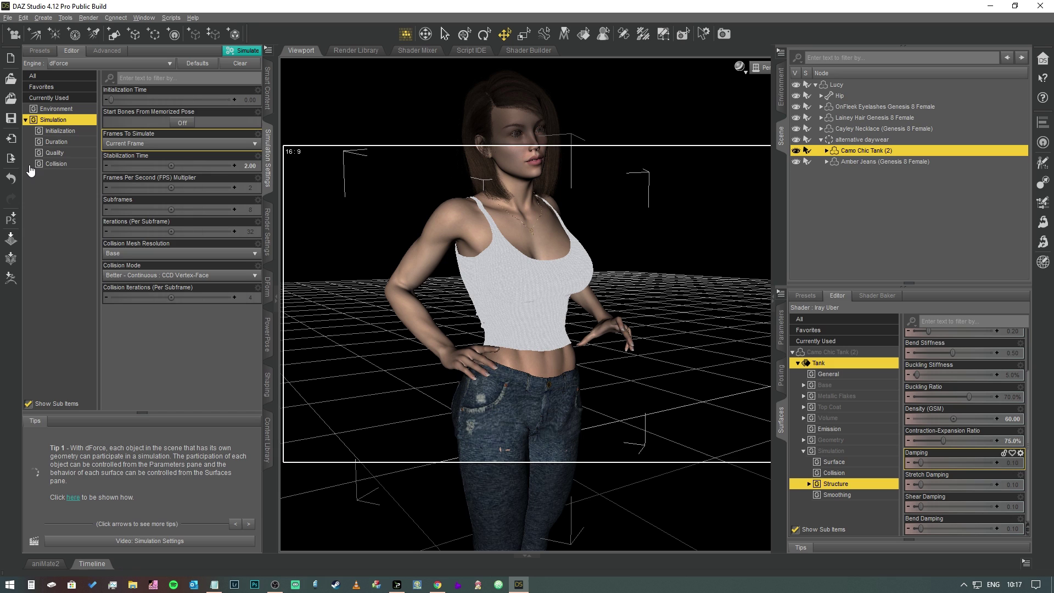
{"action": "left_click", "coordinate": [243, 55]}
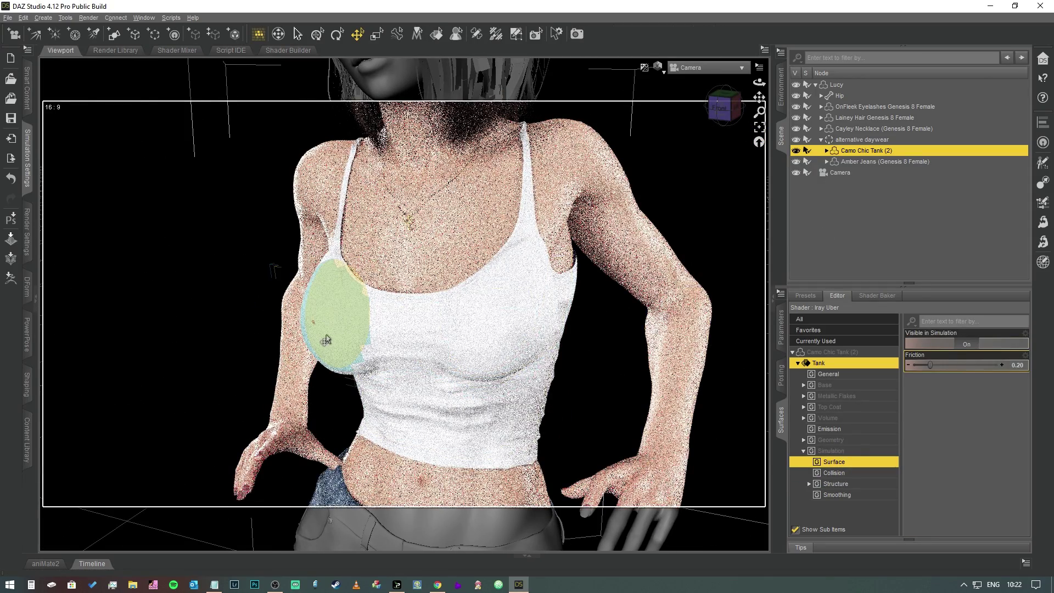
Orbit to a side view, reshow dForce Simulation Settings, and collapse the right panels.
{"action": "left_click_drag", "start_coordinate": [313, 328], "coordinate": [404, 337], "text": "alt"}
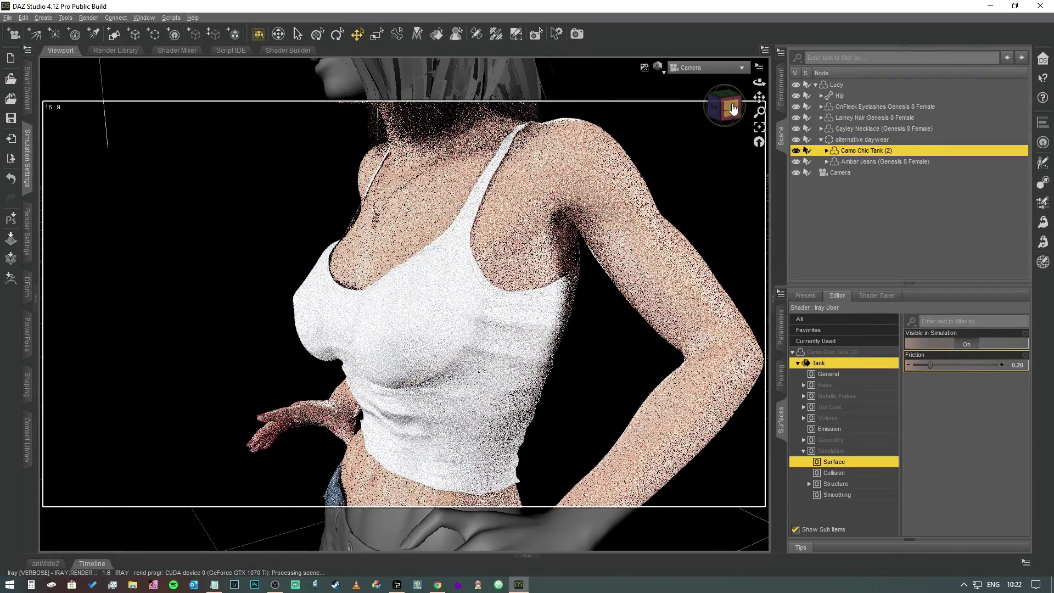
{"action": "left_click_drag", "start_coordinate": [723, 105], "coordinate": [726, 110]}
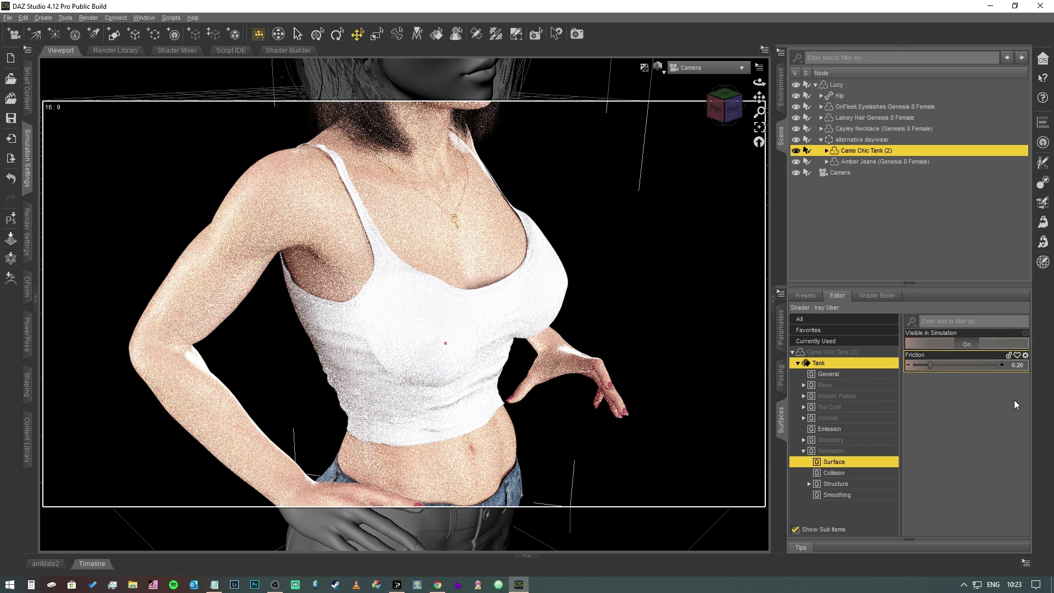
{"action": "left_click", "coordinate": [26, 141]}
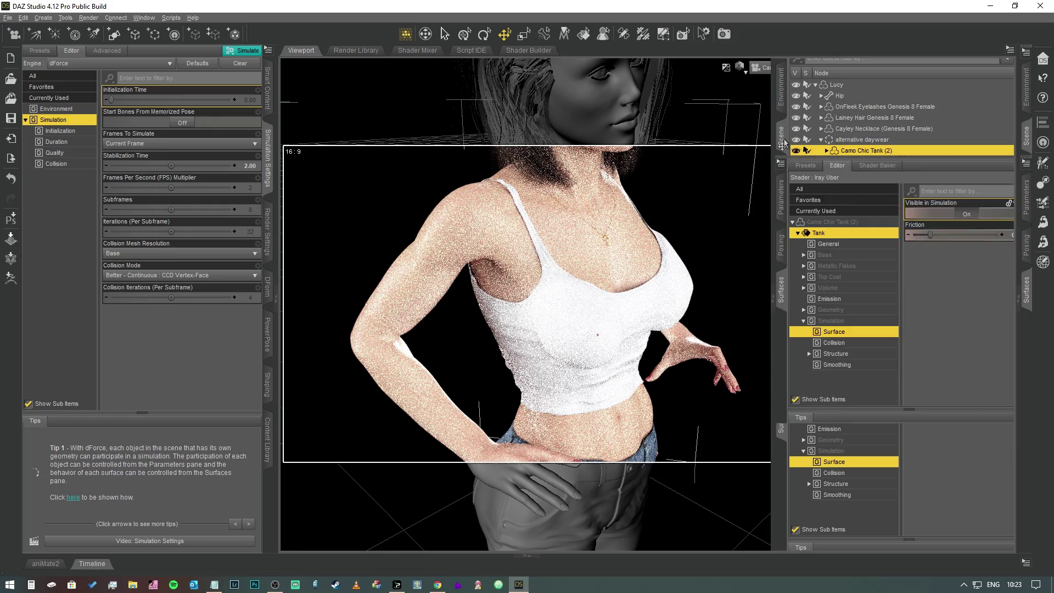
{"action": "left_click", "coordinate": [781, 136]}
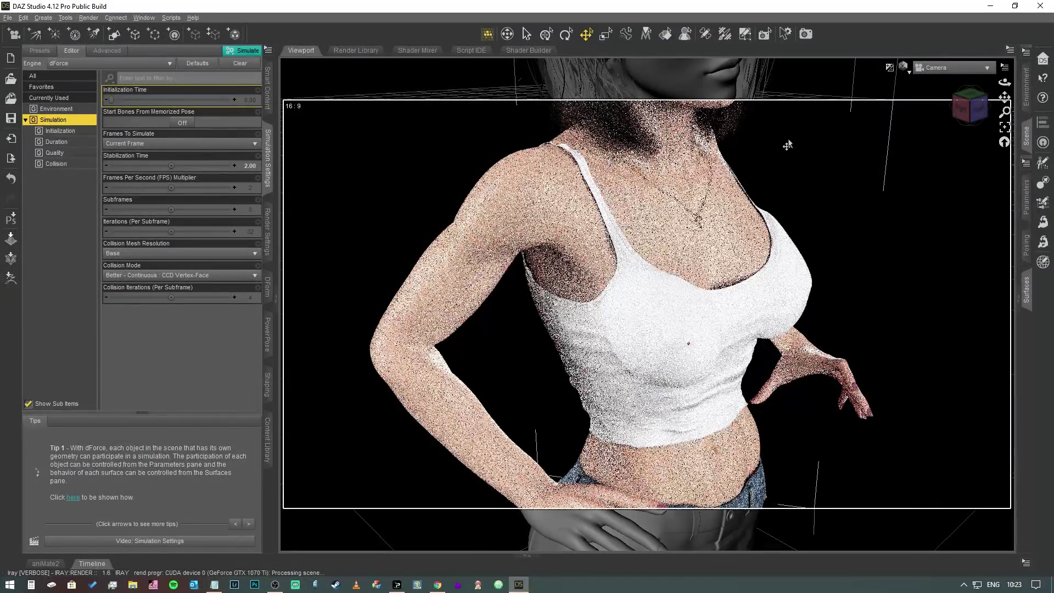